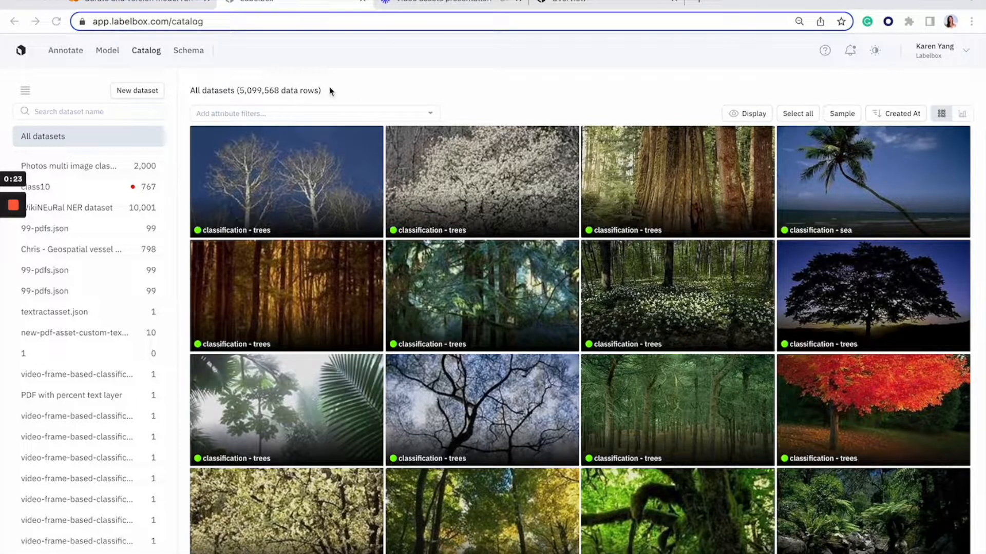
Set up a new model named "my new model" with a yellow thumbnail and the basketball icon, and continue to ontology selection.
left_click(107, 50)
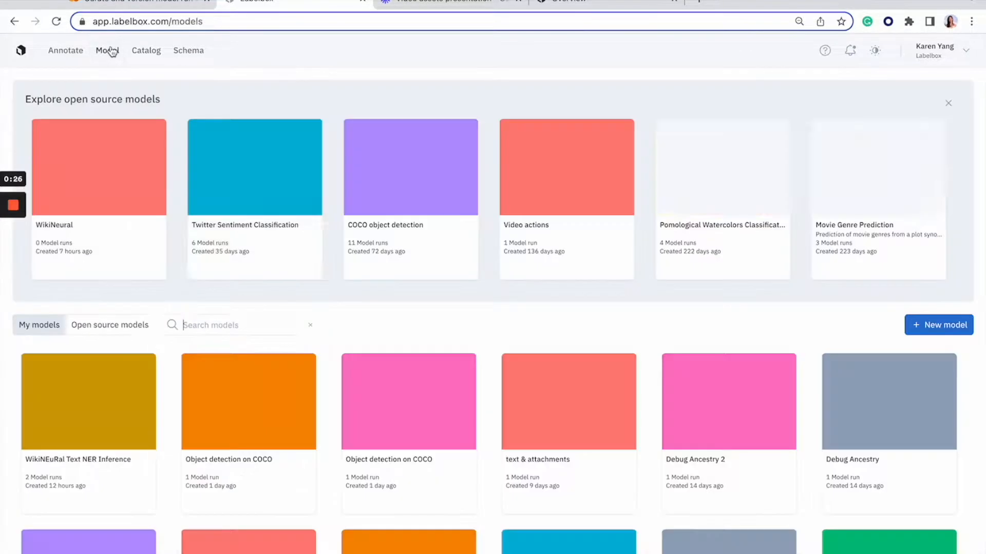
left_click(942, 333)
left_click(345, 148)
type("my new model")
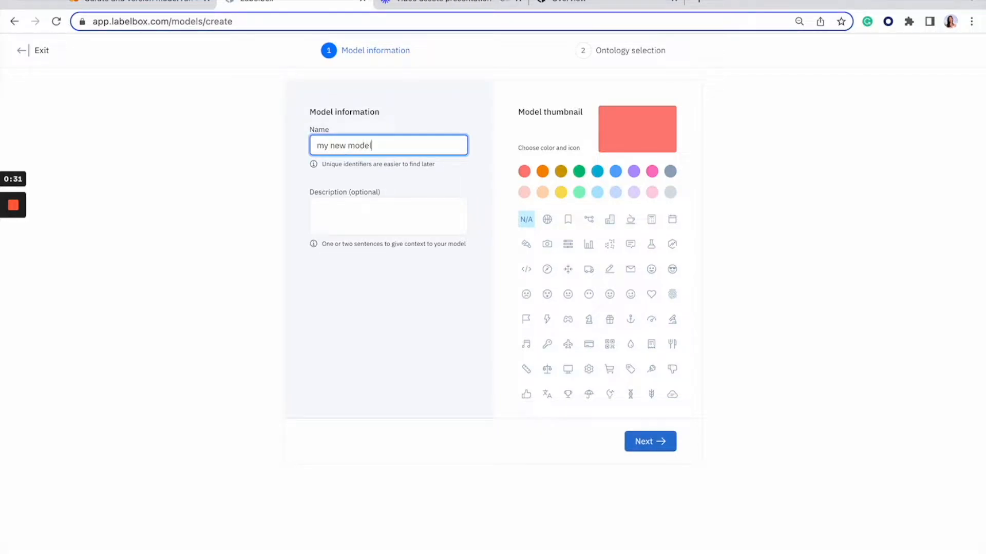
left_click(560, 193)
left_click(548, 220)
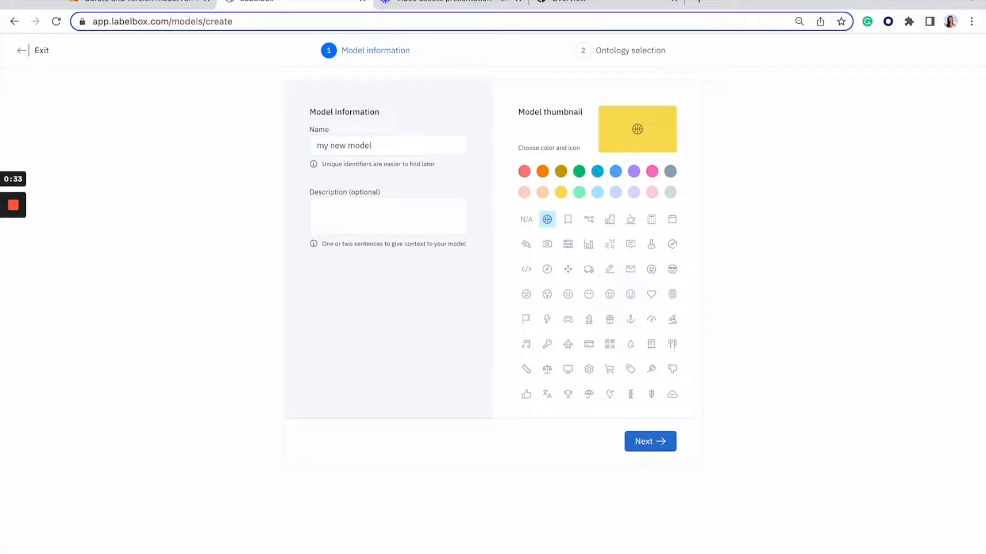
left_click(651, 446)
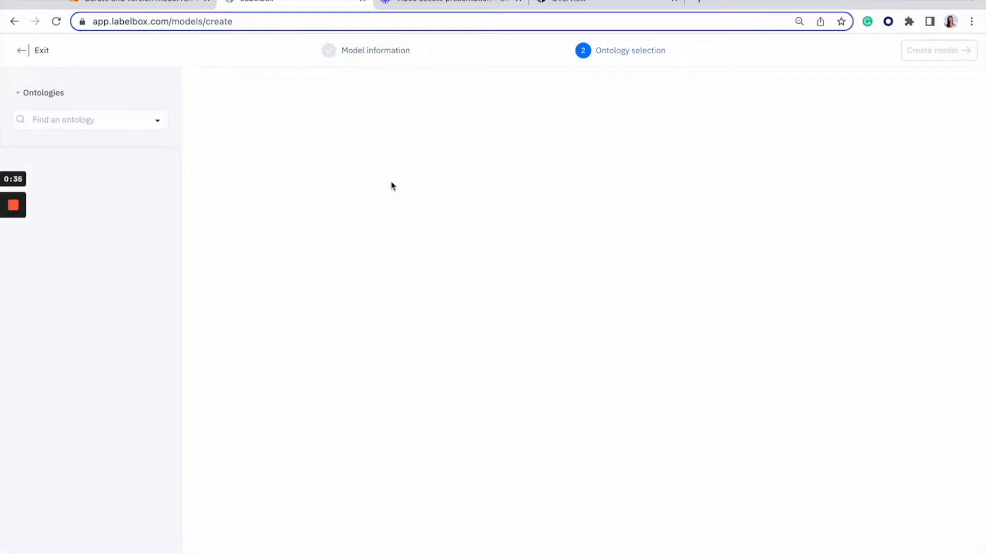
Choose the "Photos multi image" classification ontology and create the model with all of its data rows.
left_click(117, 122)
left_click(114, 145)
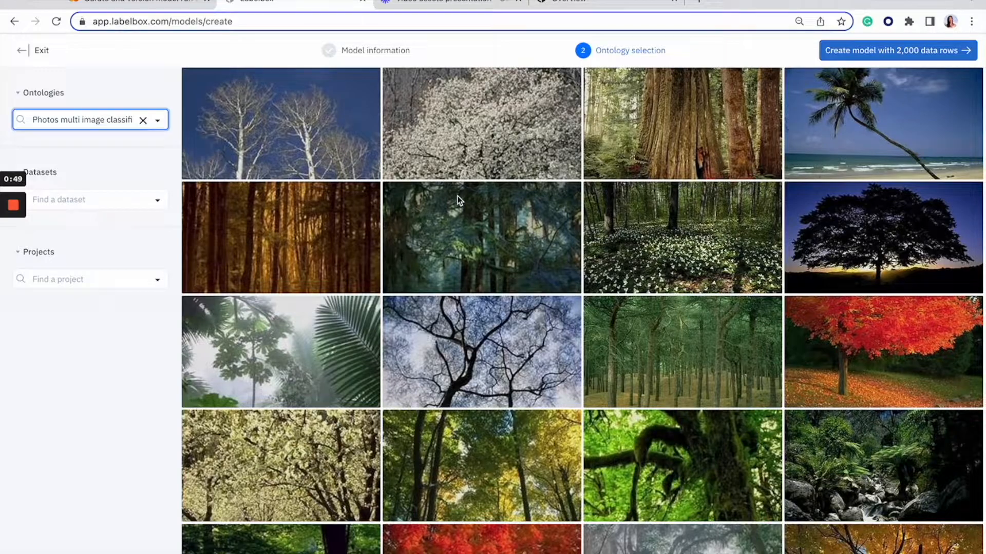
left_click(912, 59)
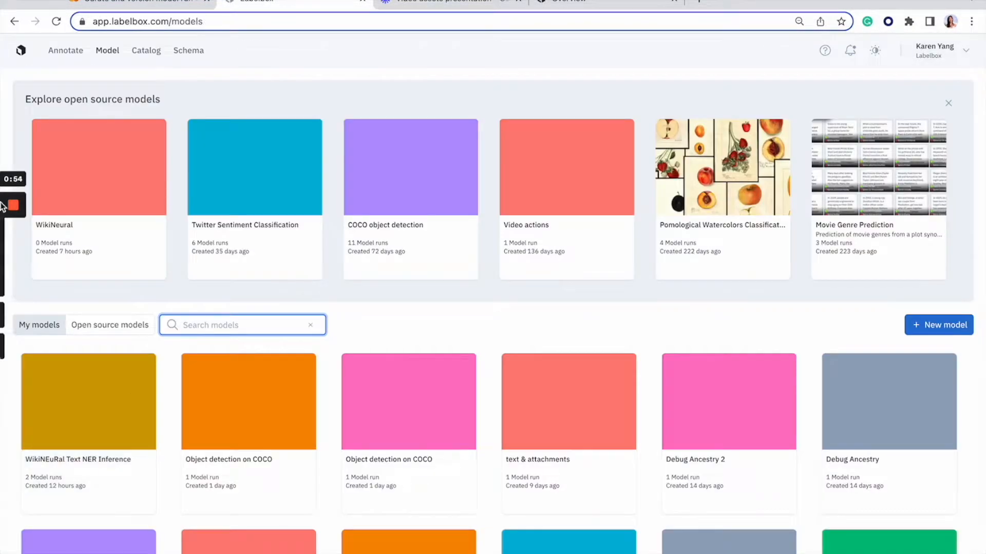
Open "my new model" and start a new model run named "iteration 1".
left_click(105, 430)
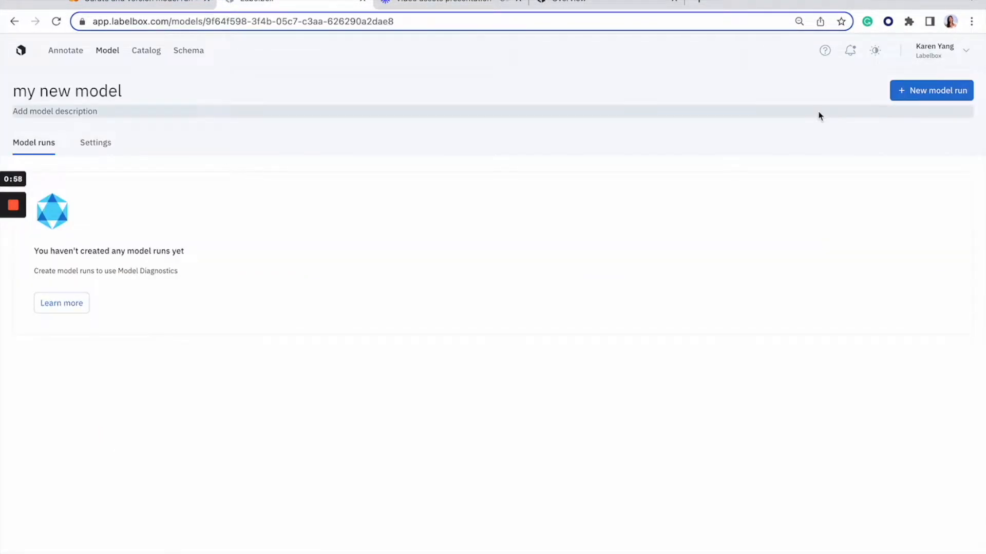
left_click(914, 93)
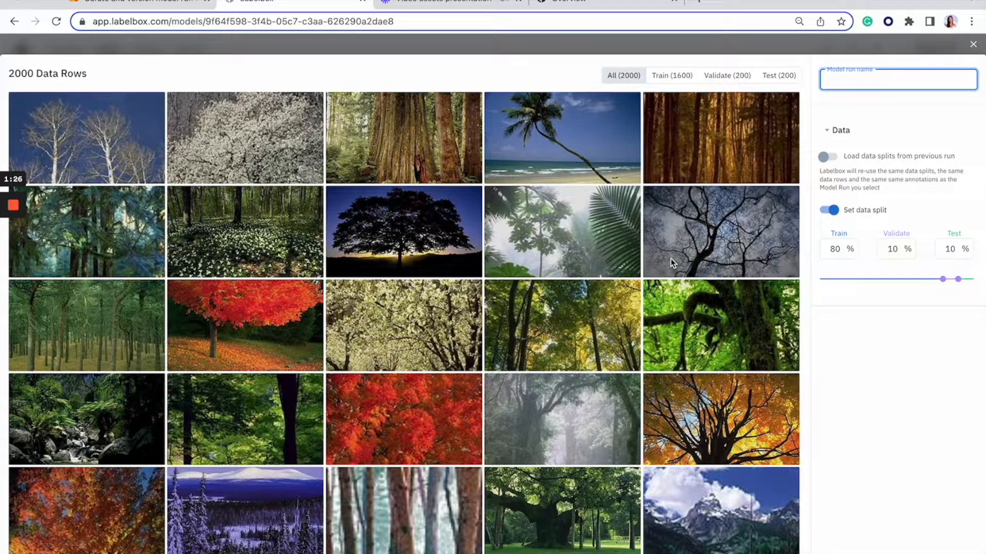
type("iteration 1")
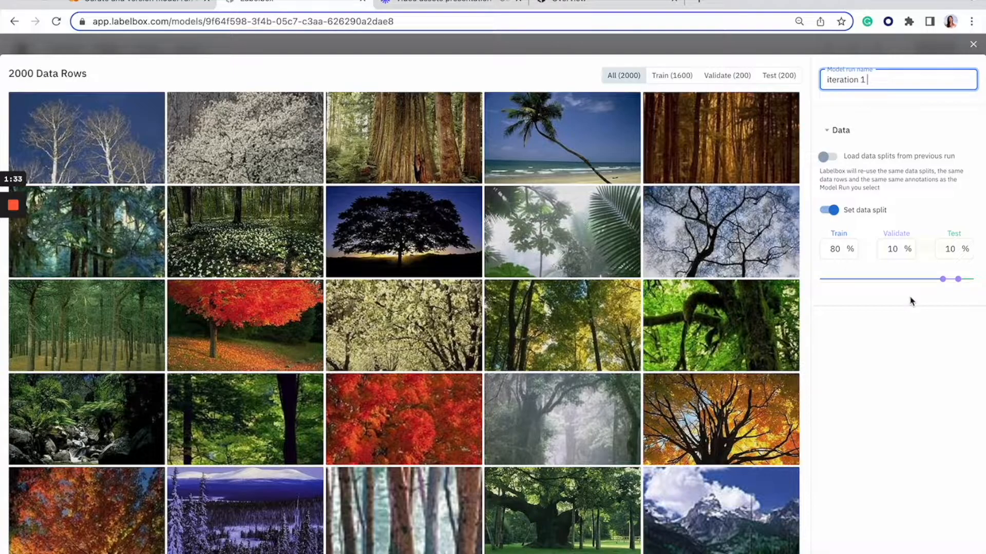
Adjust the data split to about 58.65% train, 22.05% validate and 19.3% test, and create the model run.
left_click_drag(944, 286, 923, 297)
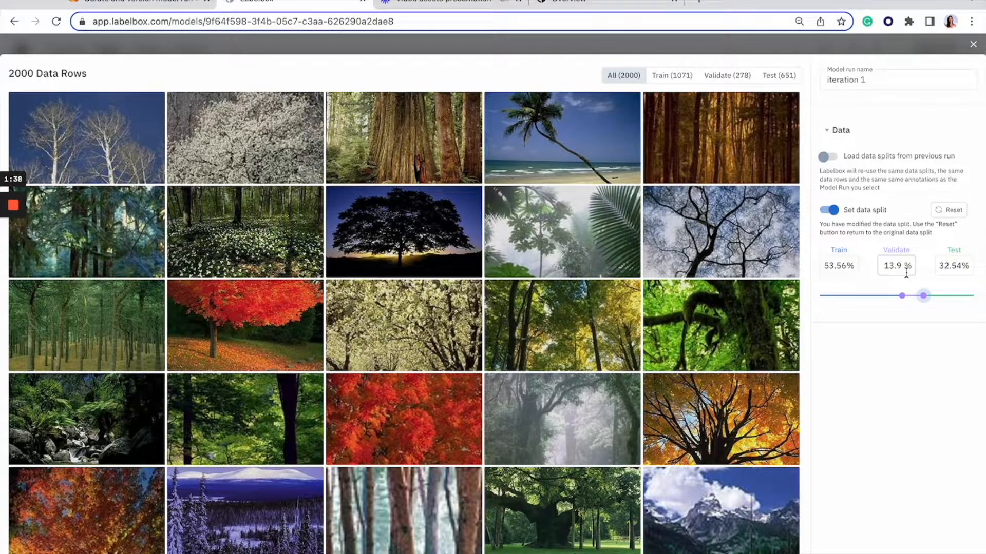
left_click(841, 267)
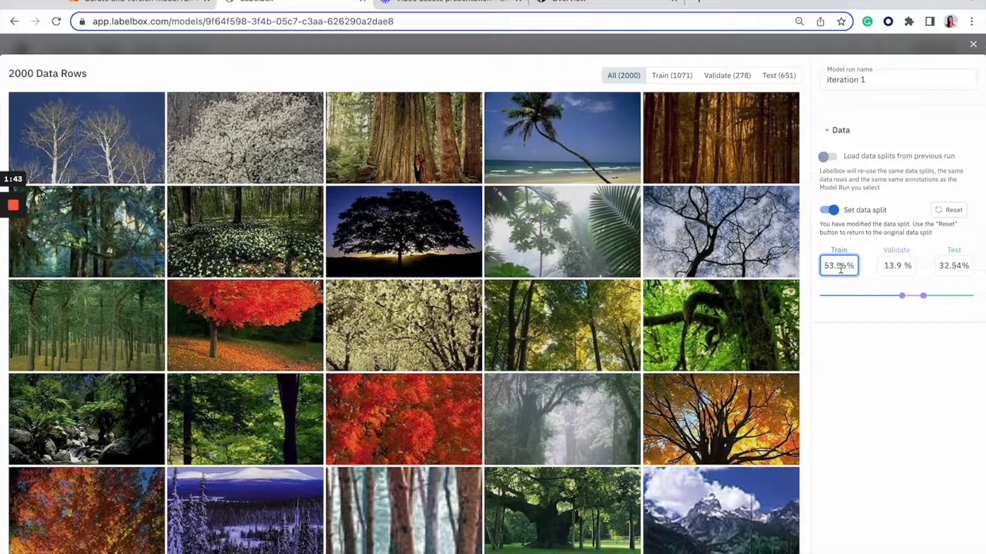
left_click_drag(902, 297, 945, 297)
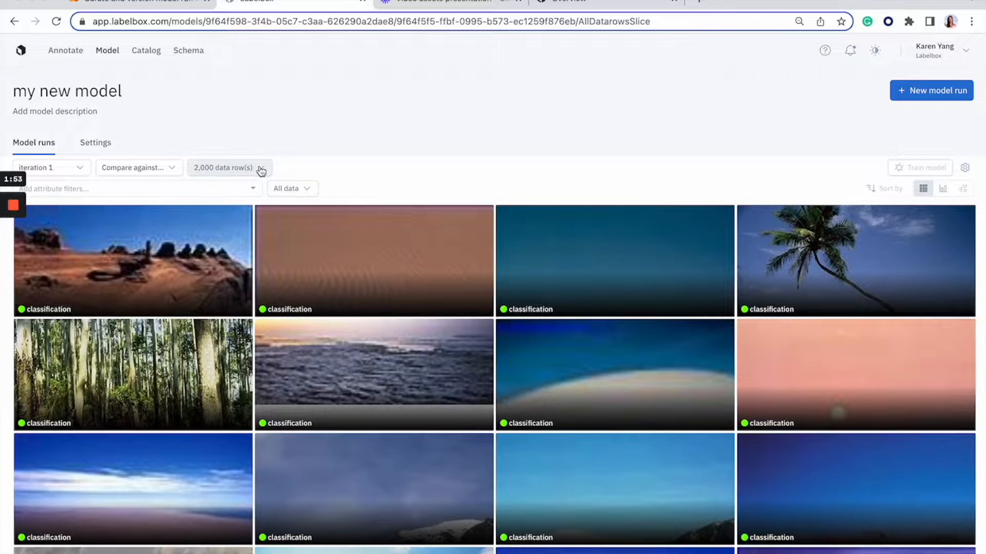
Limit the data rows shown for iteration 1 to the Training split.
left_click(261, 171)
left_click(306, 192)
left_click(305, 198)
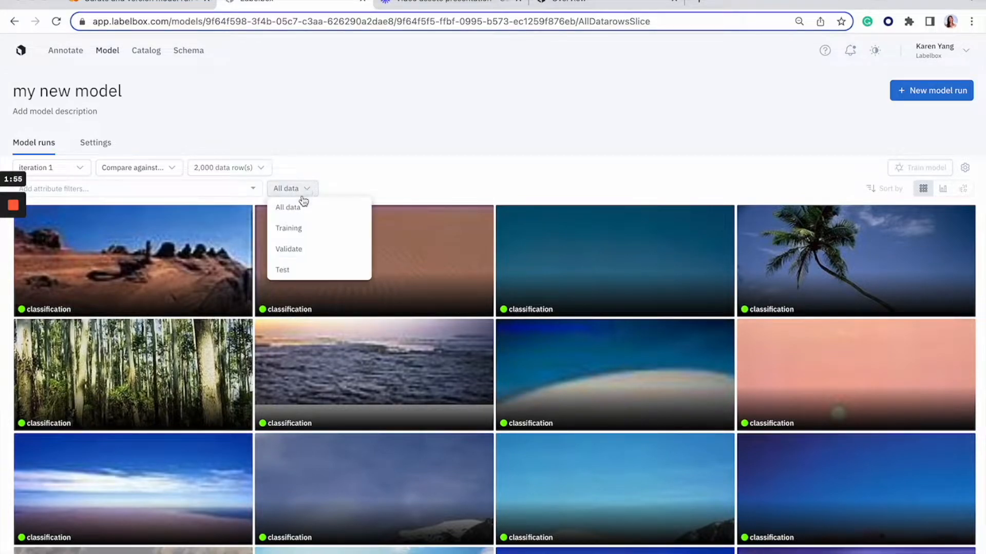
left_click(291, 226)
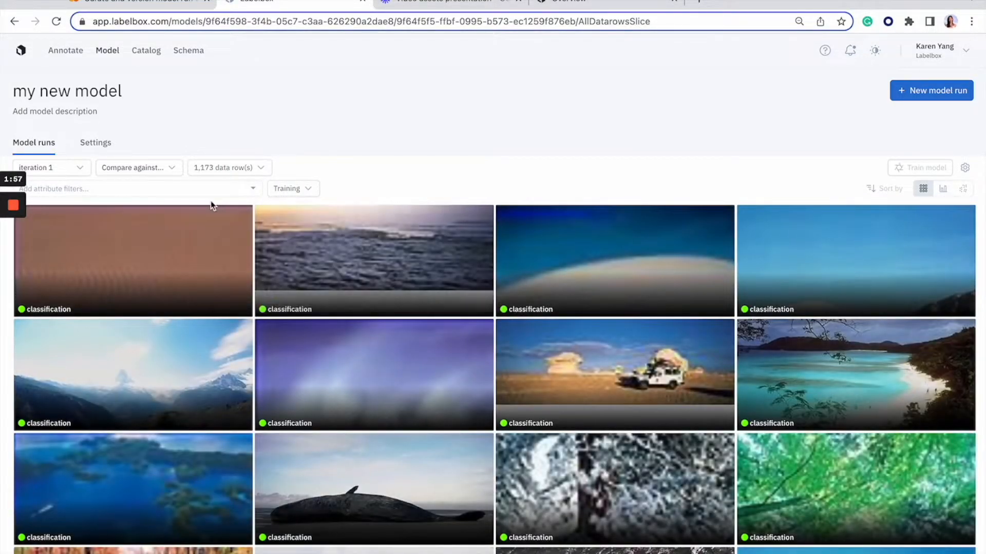
Filter the training data rows to those whose annotation is one of "classification - mountains".
left_click(210, 190)
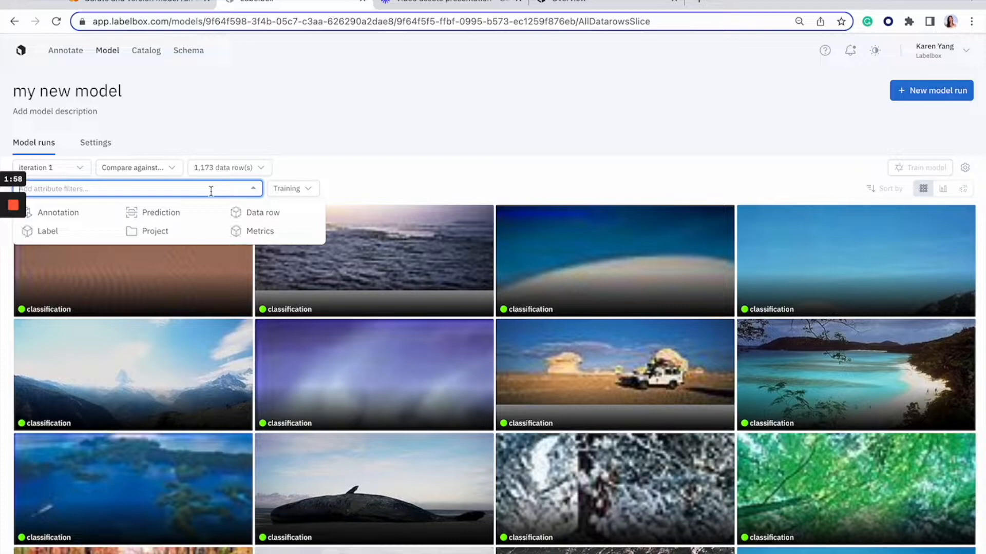
left_click(65, 215)
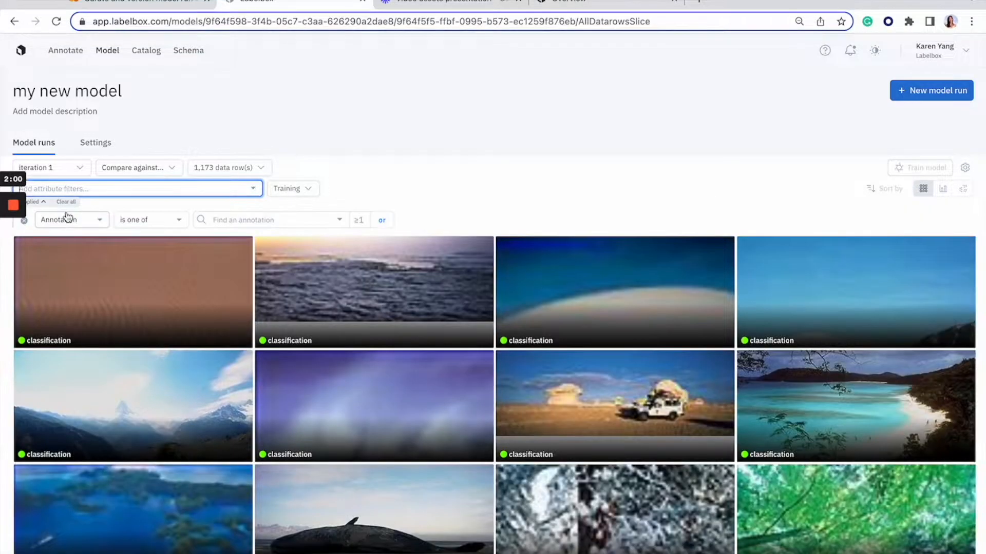
left_click(227, 219)
left_click(233, 241)
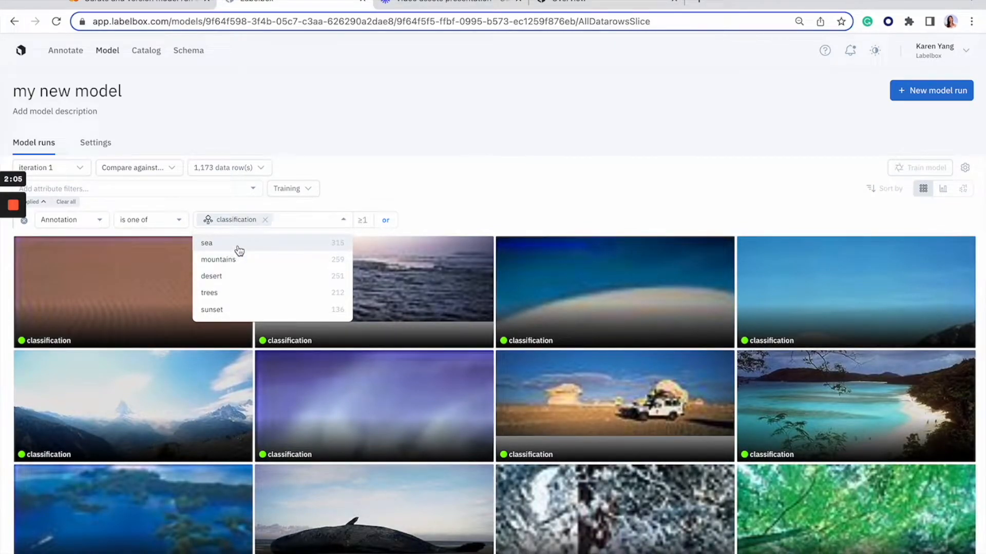
left_click(227, 262)
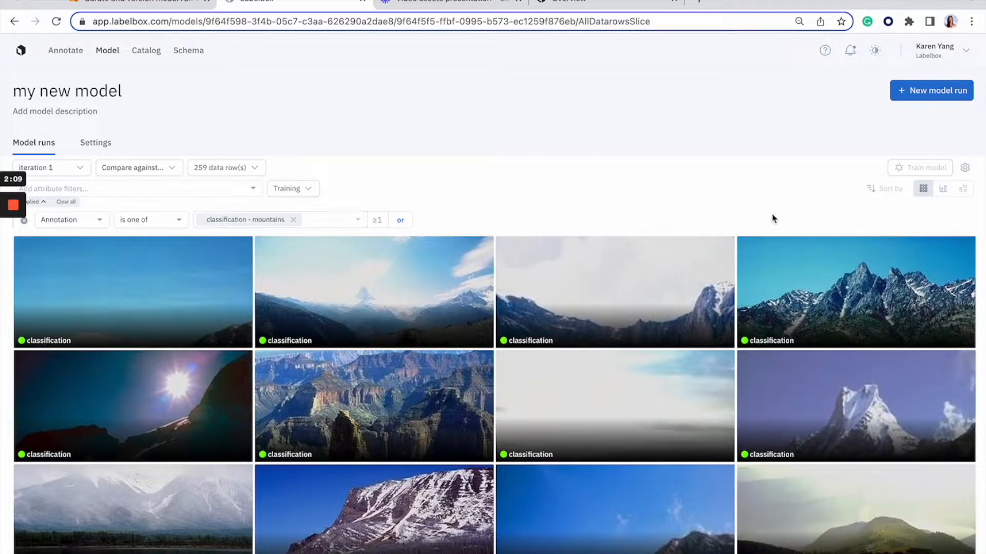
Fill iteration 1's config: batch_size 32, early_stop True, dropout_ratio 0.5, learning_rate 0.001, Adam optimizer, layer_dimensions 1024, categorical_crossentropy loss, accuracy evaluation, xavier weight initiation.
left_click(964, 167)
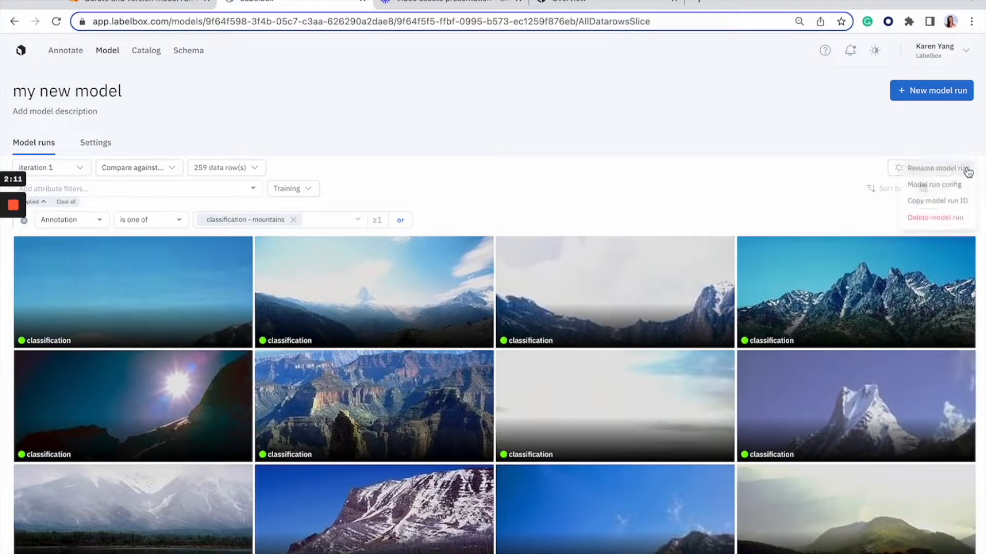
left_click(921, 188)
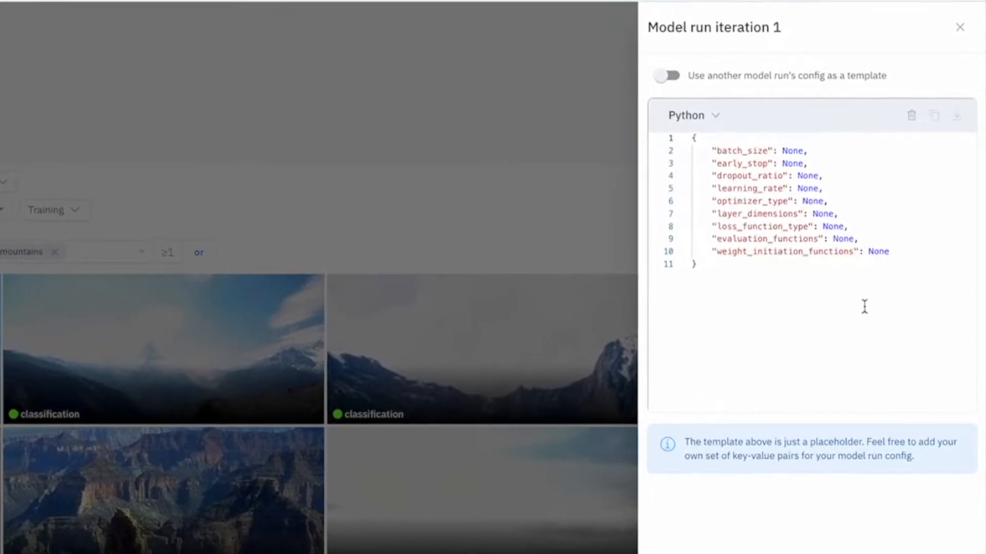
double_click(790, 150)
type("32")
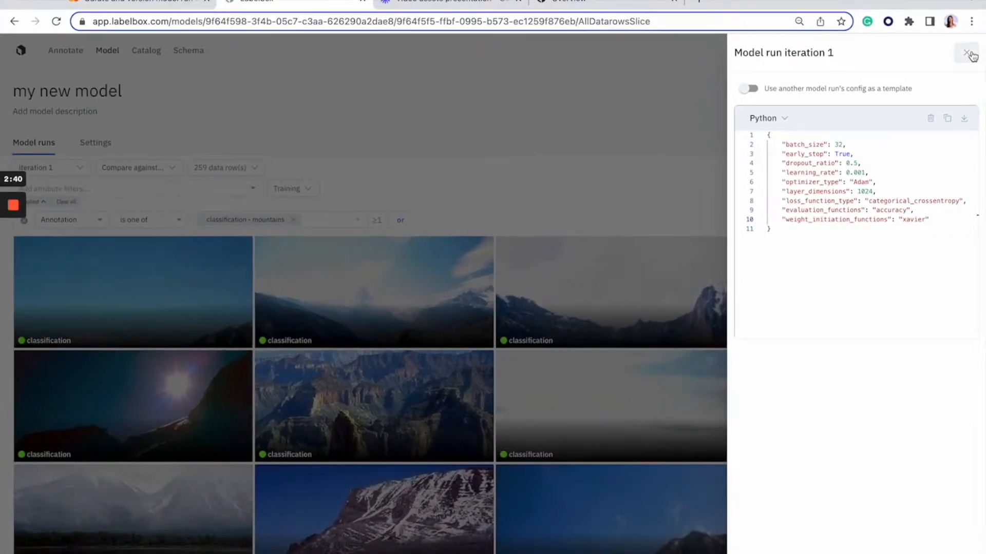
left_click(960, 26)
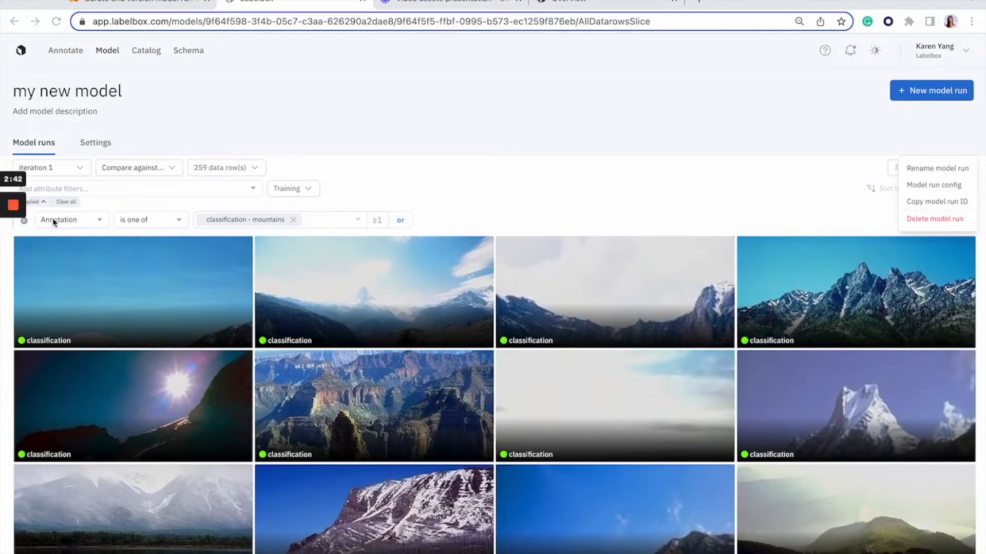
Review the label export options for the filtered data rows, including the SDK code, and cancel without downloading.
left_click(253, 171)
left_click(256, 169)
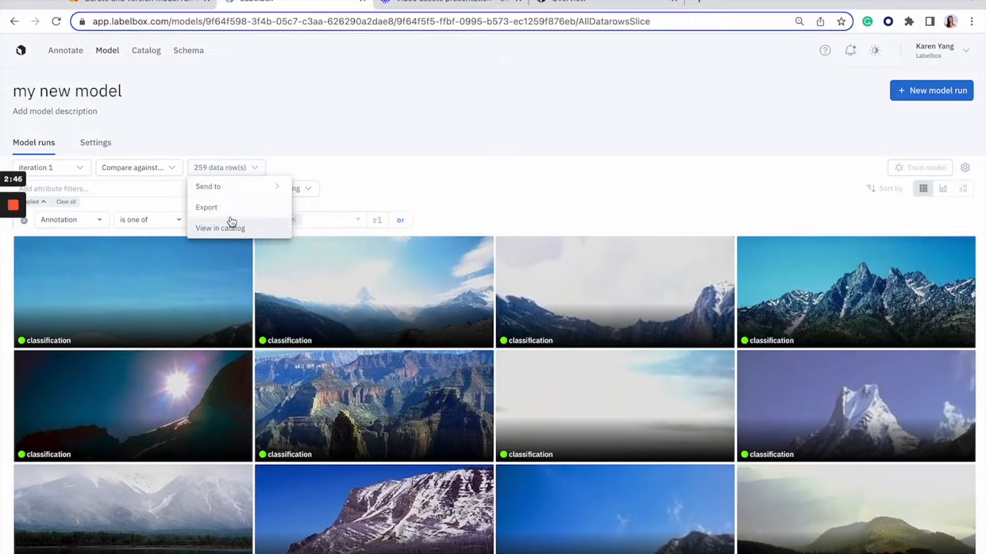
left_click(231, 209)
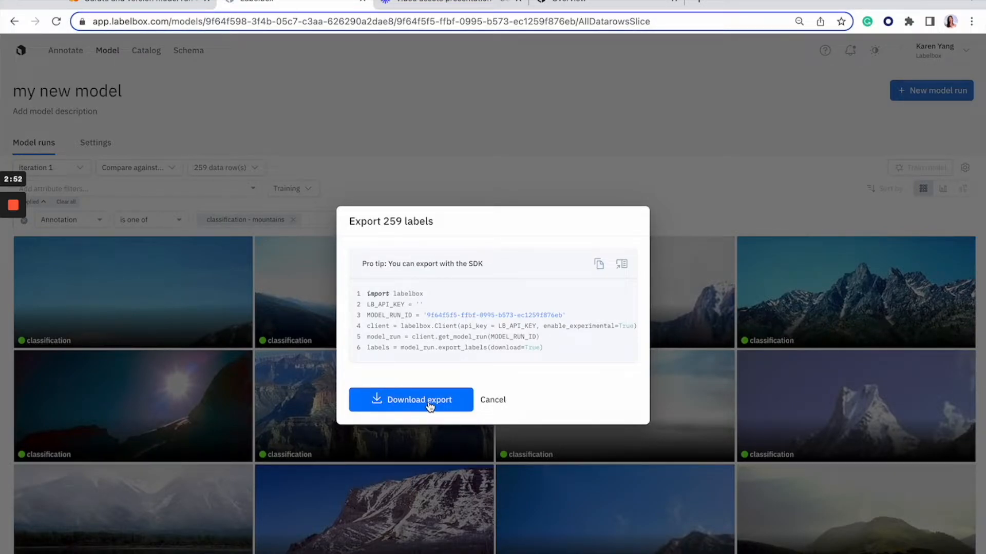
left_click(494, 402)
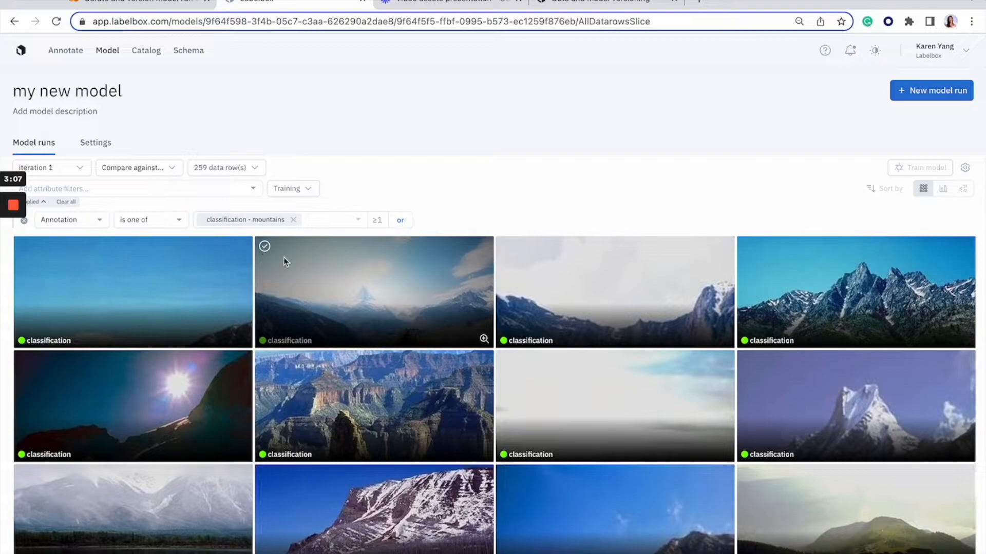
Look over the filtered mountain images and remove the annotation filter from iteration 1.
scroll(308, 345, "down", 1)
scroll(306, 346, "up", 1)
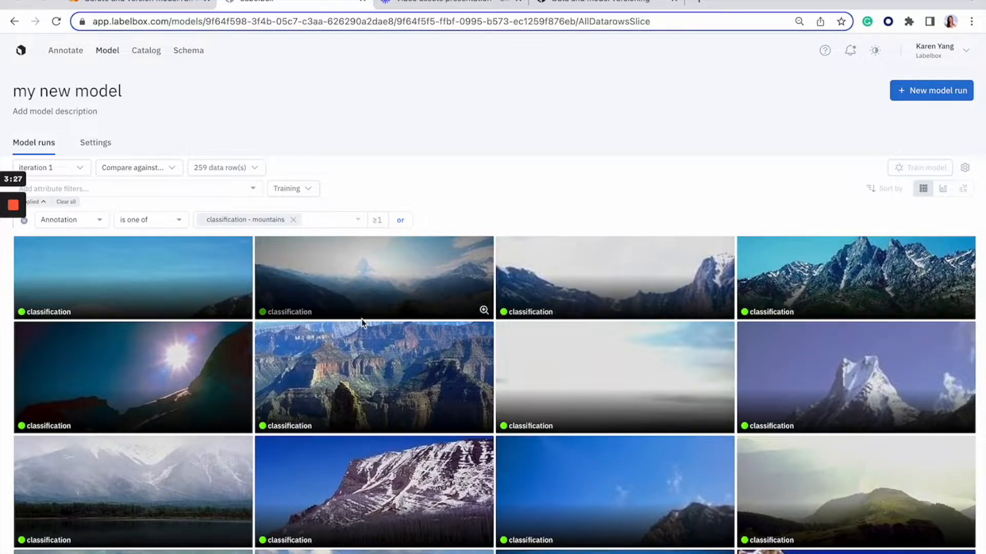
left_click(24, 220)
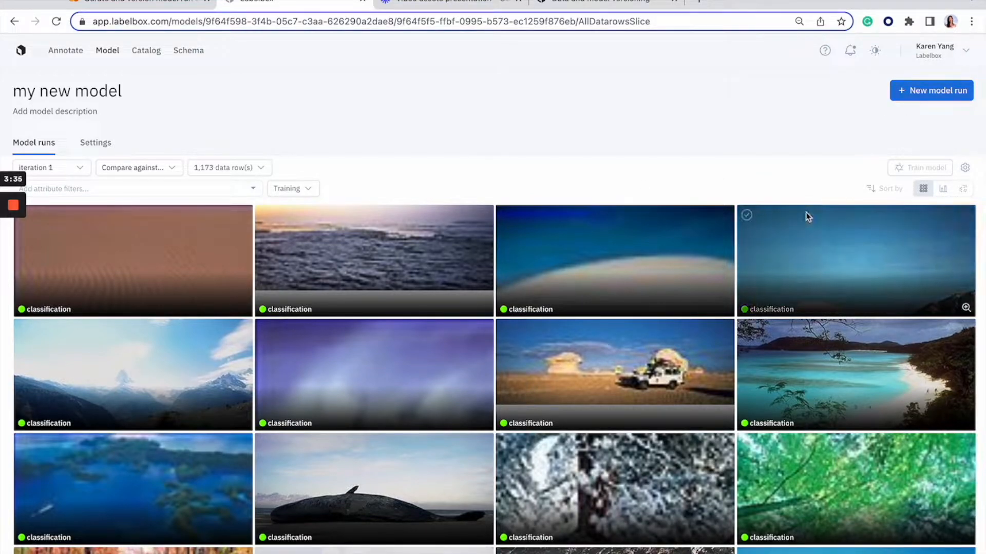
Create a new model run named "iteration 2" that loads its data splits from iteration 1.
left_click(963, 101)
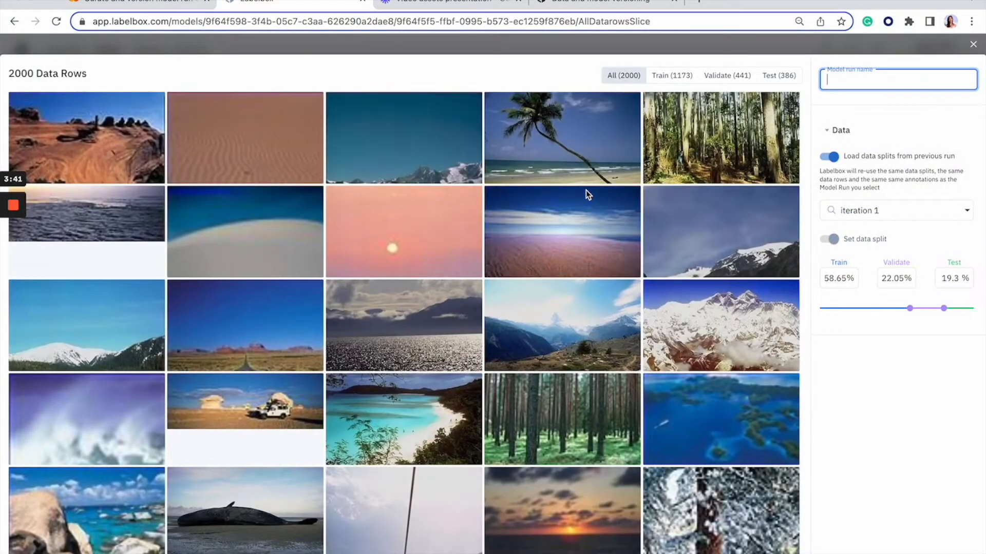
type("it")
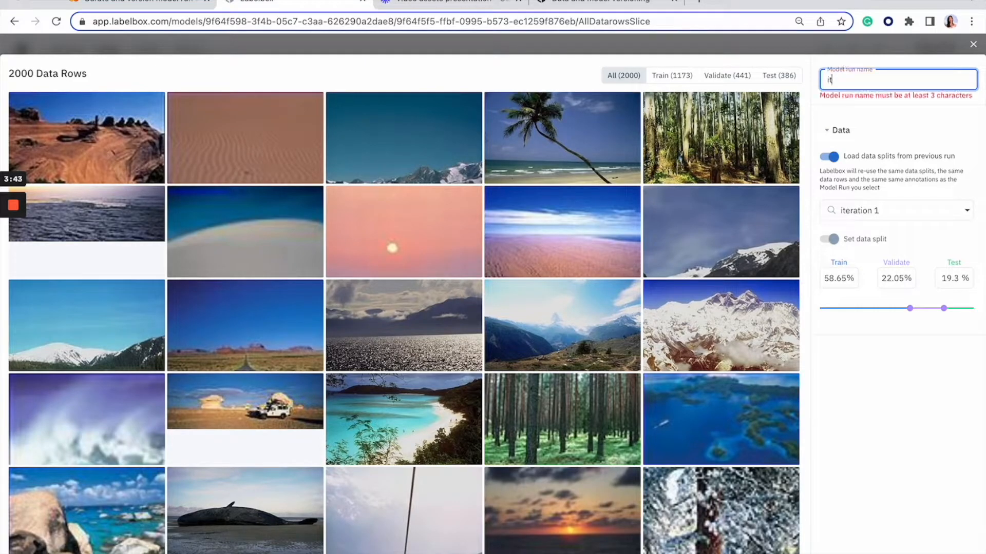
type("er")
type("2")
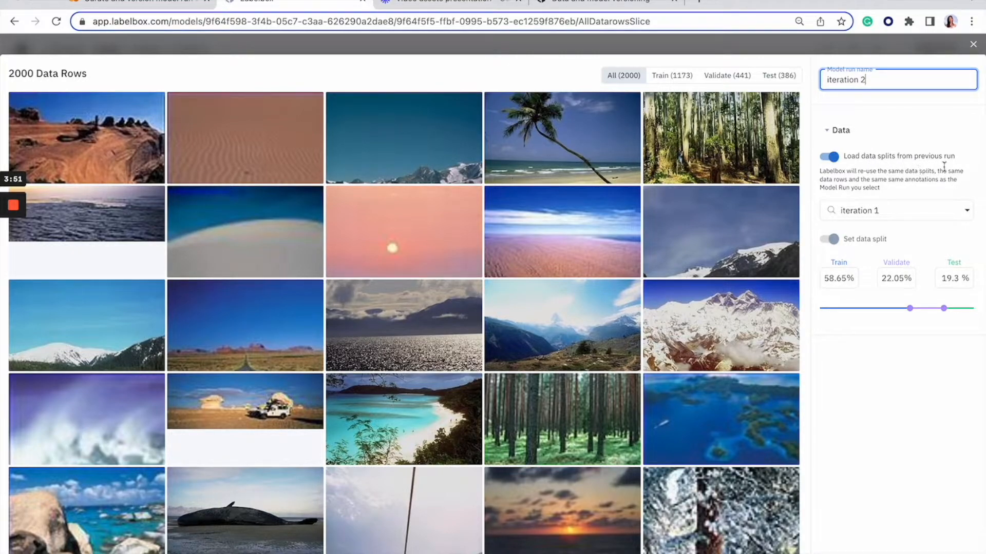
left_click(962, 214)
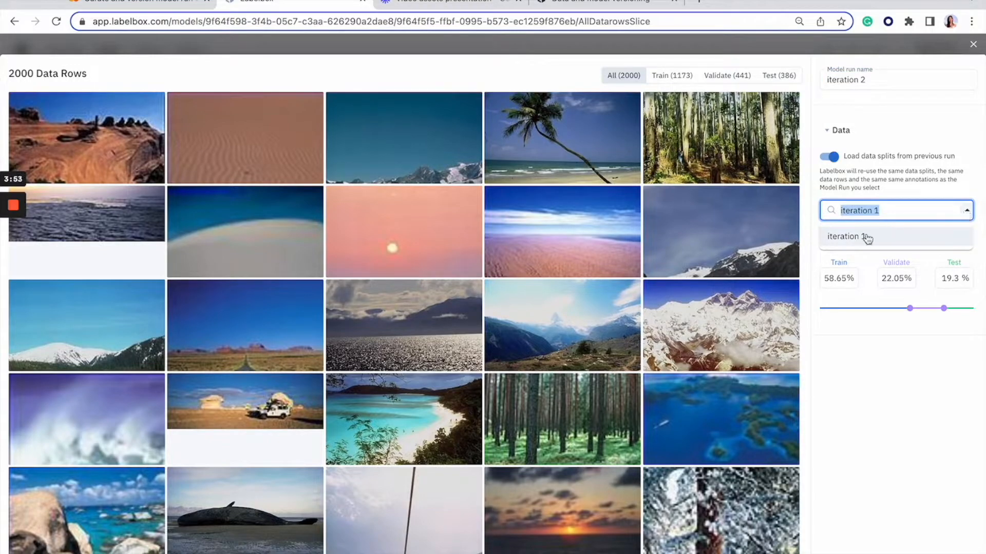
left_click(856, 236)
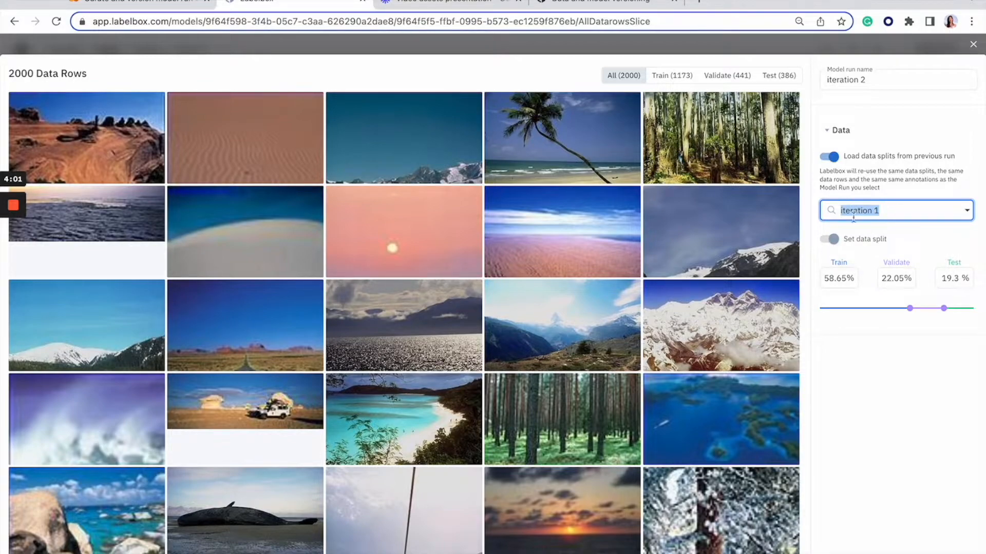
left_click(882, 553)
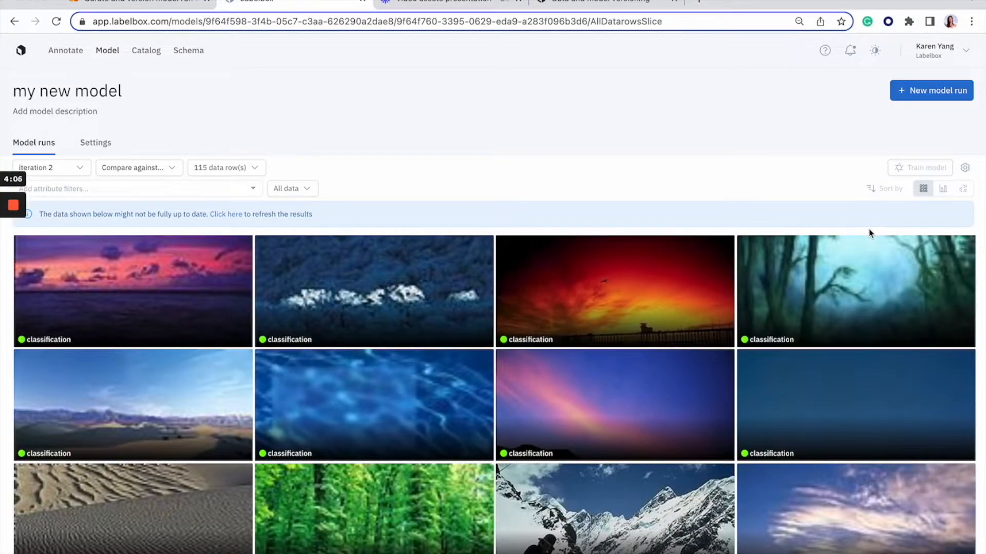
Open iteration 2's model run config and load iteration 1's config as its template.
left_click(964, 167)
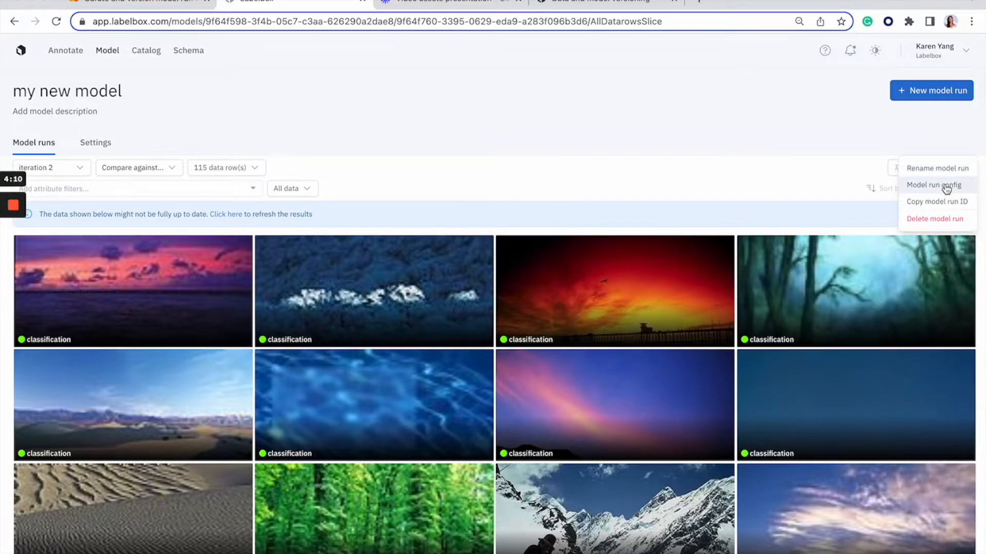
left_click(942, 185)
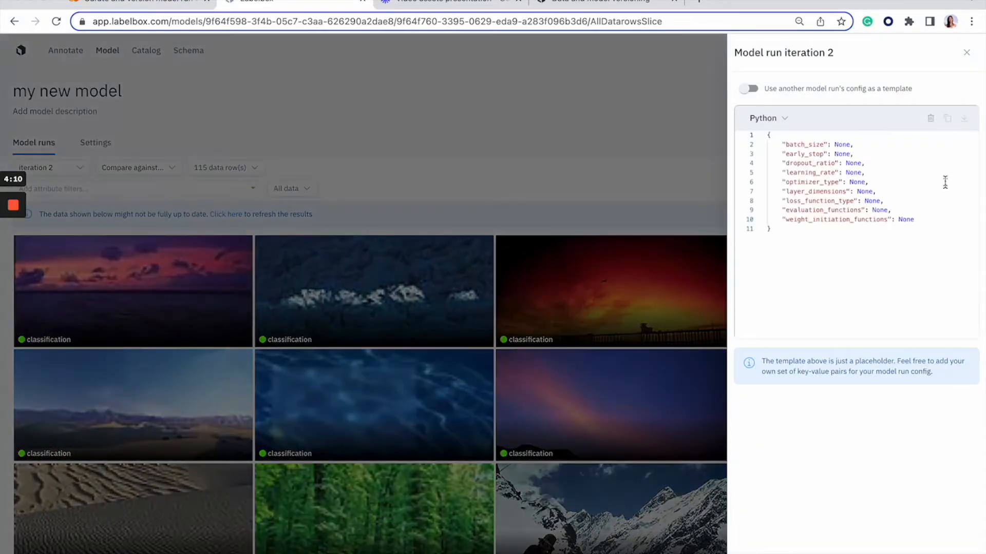
left_click(752, 89)
left_click(818, 110)
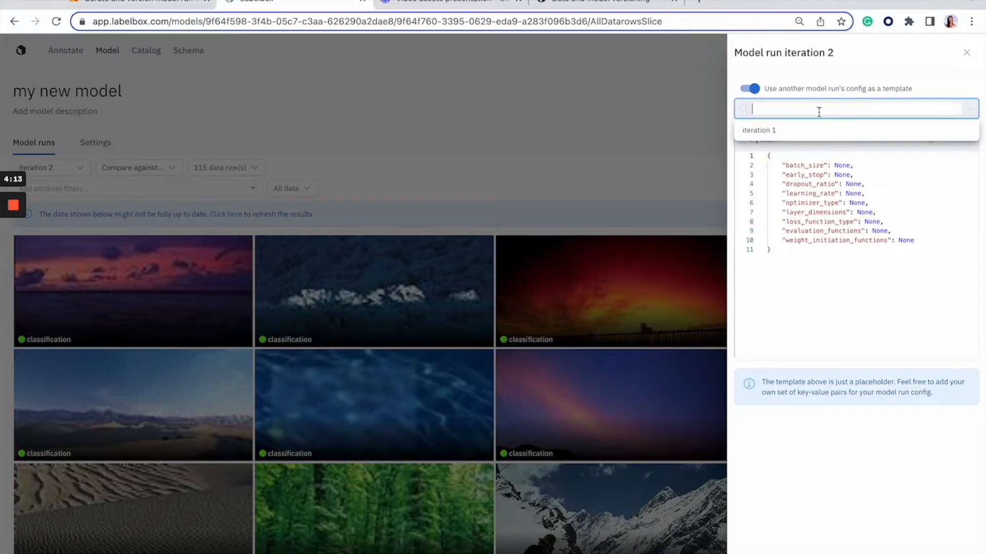
left_click(782, 137)
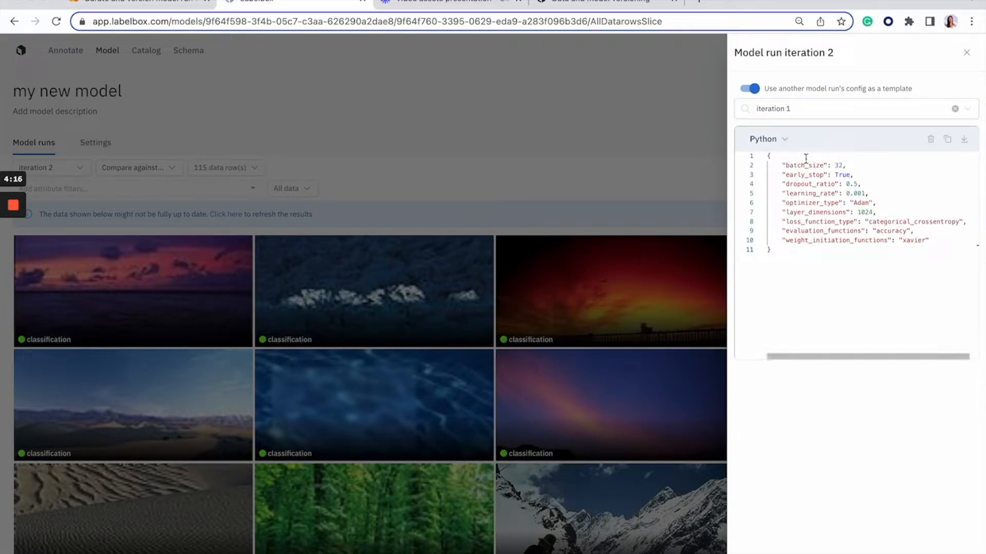
Set iteration 2's batch_size to 16, dropout_ratio to None and learning_rate to 0.0001, and close the config.
double_click(839, 165)
type("16")
left_click(858, 185)
key("BackSpace")
key("BackSpace")
key("BackSpace")
type("Non")
type("e")
type("0")
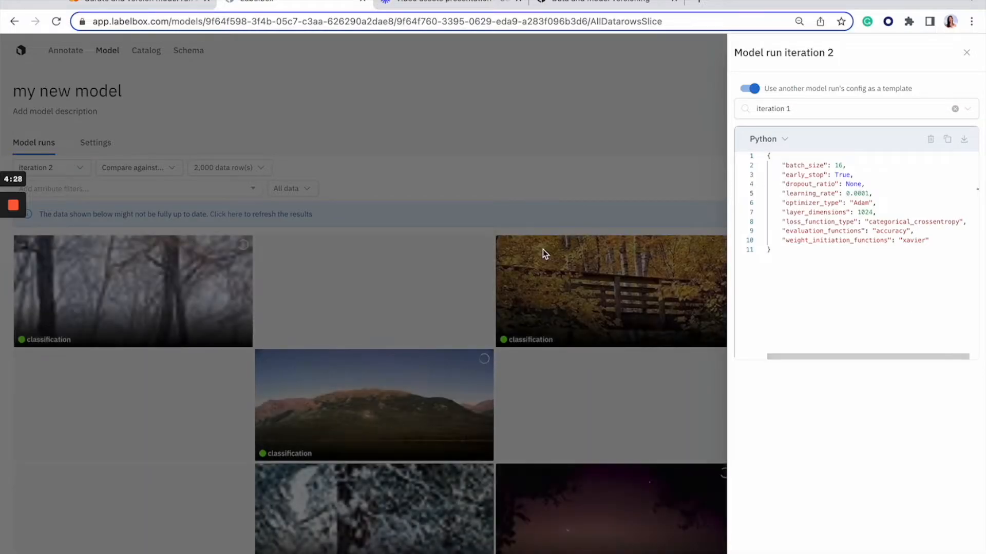
left_click(966, 53)
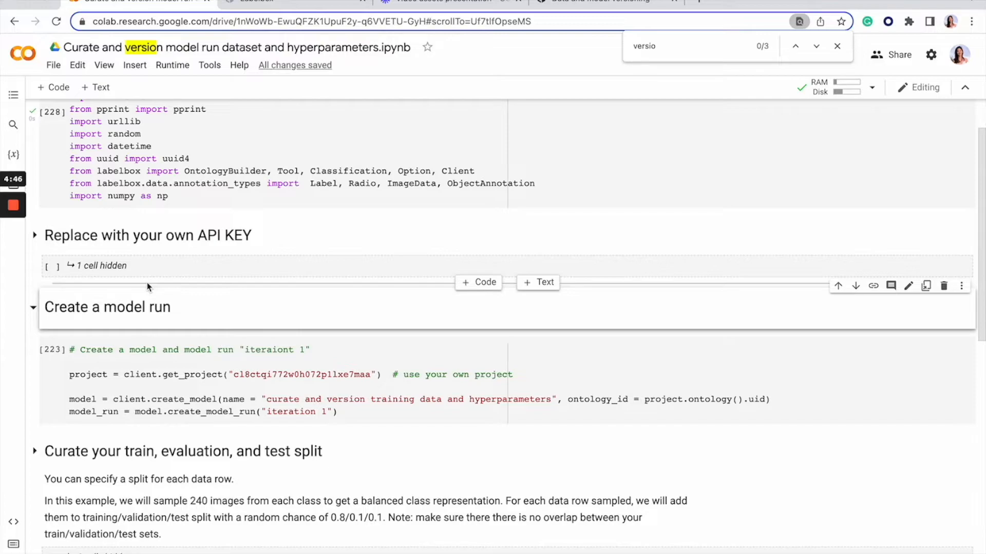
In the Colab notebook, read the code that creates a model and its "iteration 1" model run.
scroll(190, 294, "down", 1)
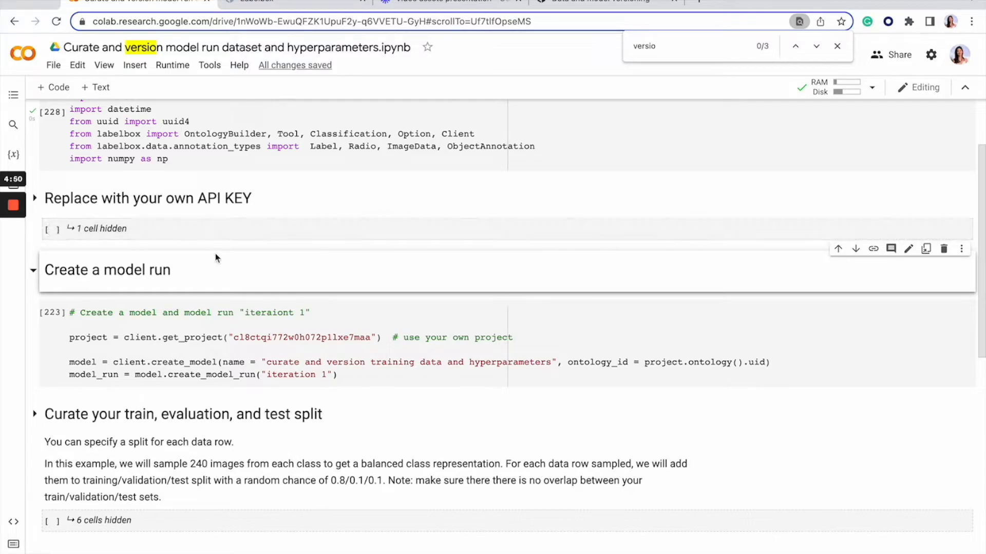
scroll(158, 287, "up", 1)
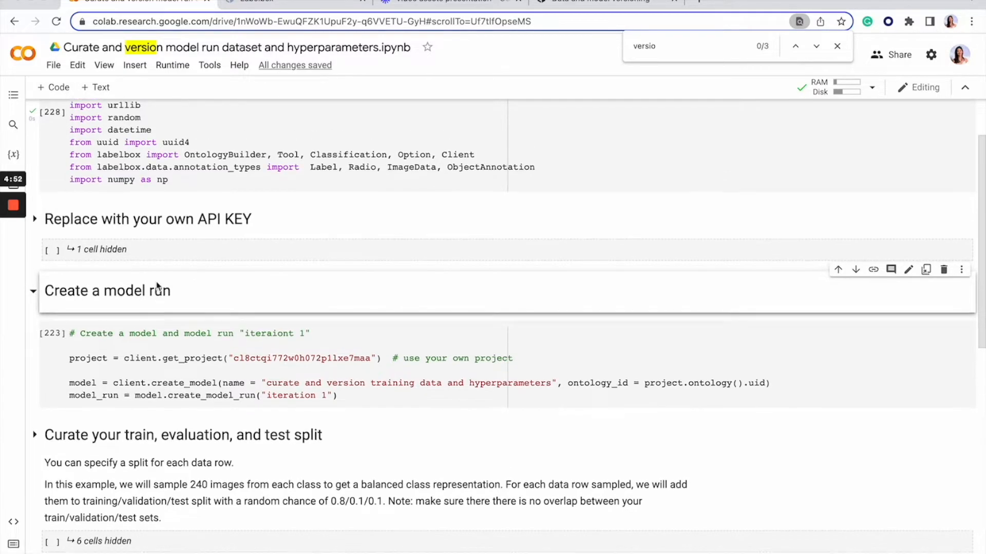
scroll(157, 286, "down", 2)
scroll(195, 306, "down", 1)
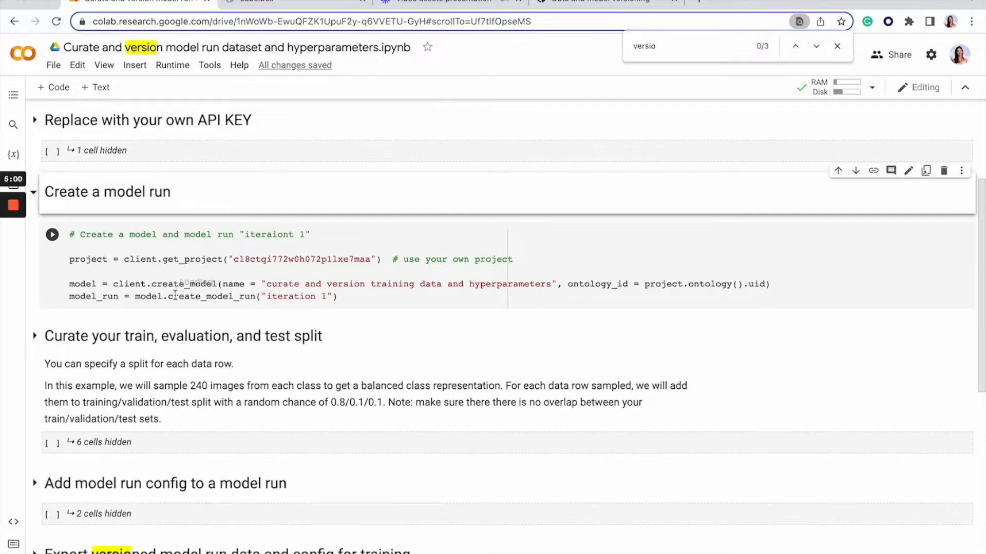
Expand the "Curate your train, evaluation, and test split" section and read its description and the label preparation code.
scroll(175, 295, "down", 2)
left_click(35, 256)
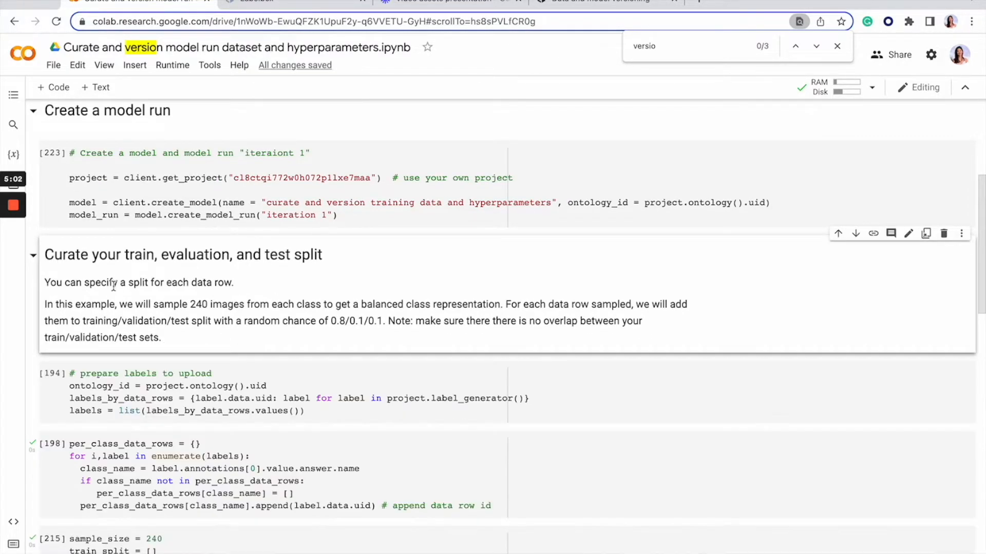
scroll(193, 309, "down", 1)
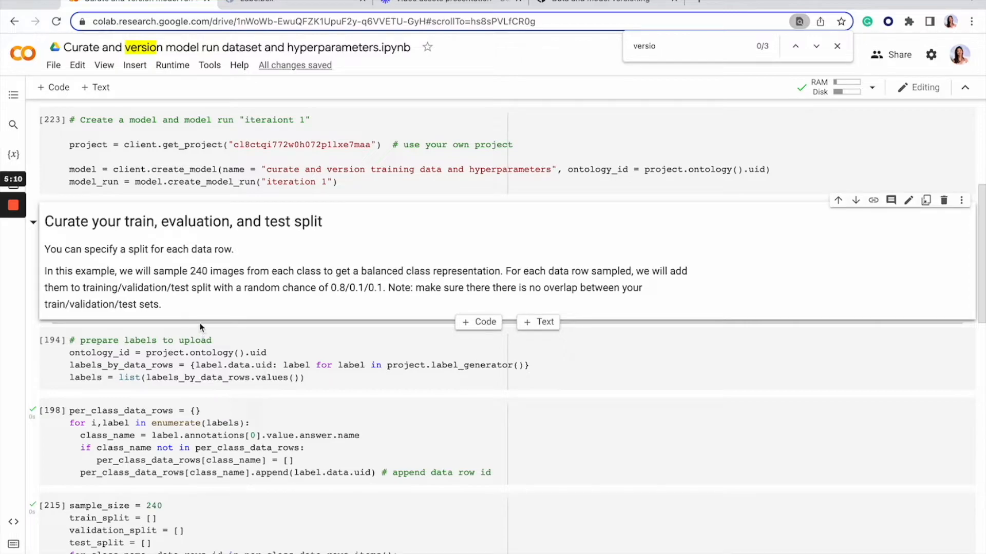
mouse_move(2, 245)
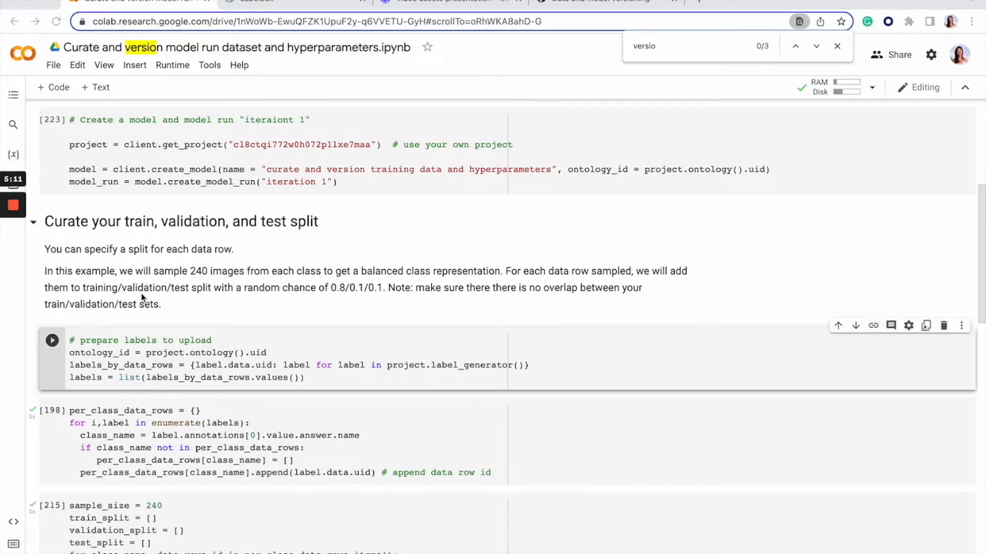
scroll(143, 302, "down", 2)
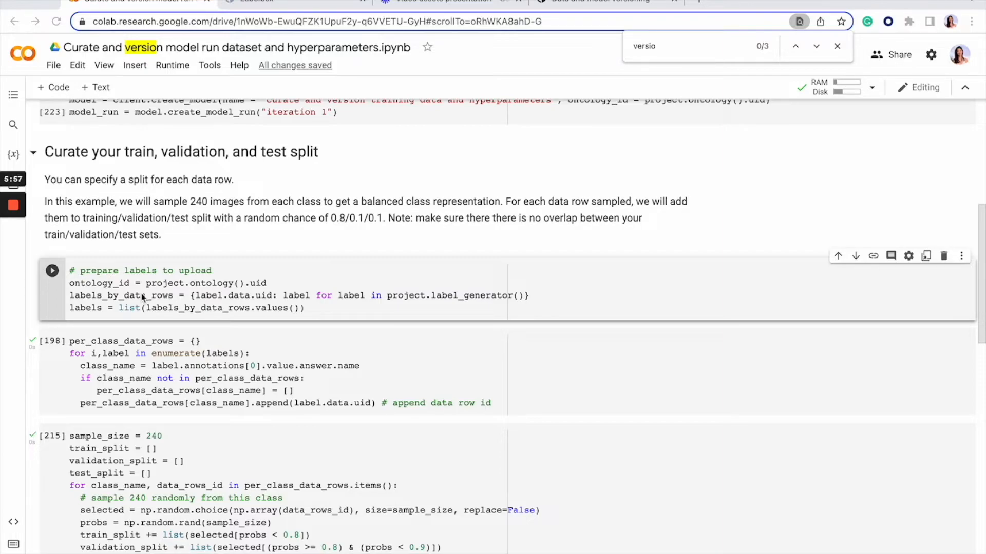
scroll(161, 327, "down", 2)
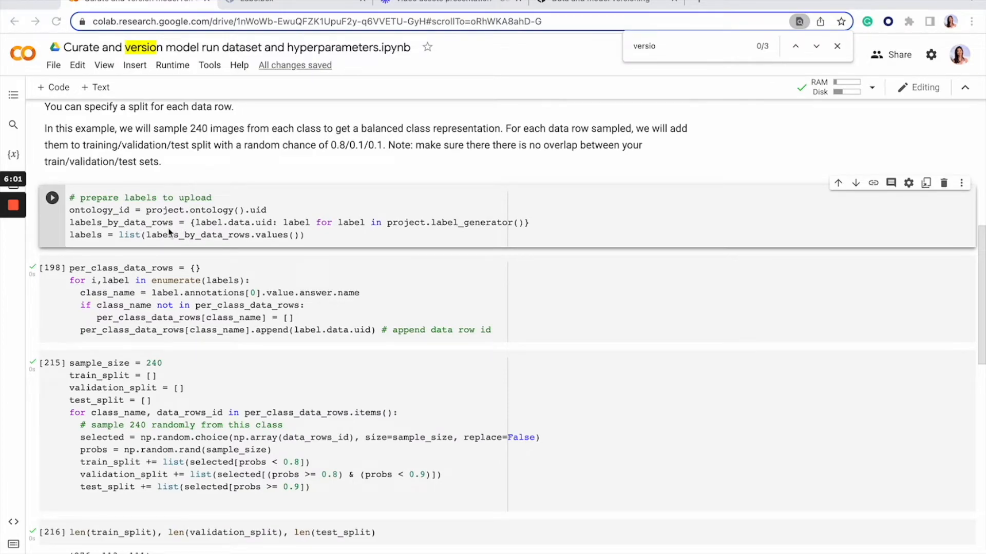
scroll(175, 234, "up", 1)
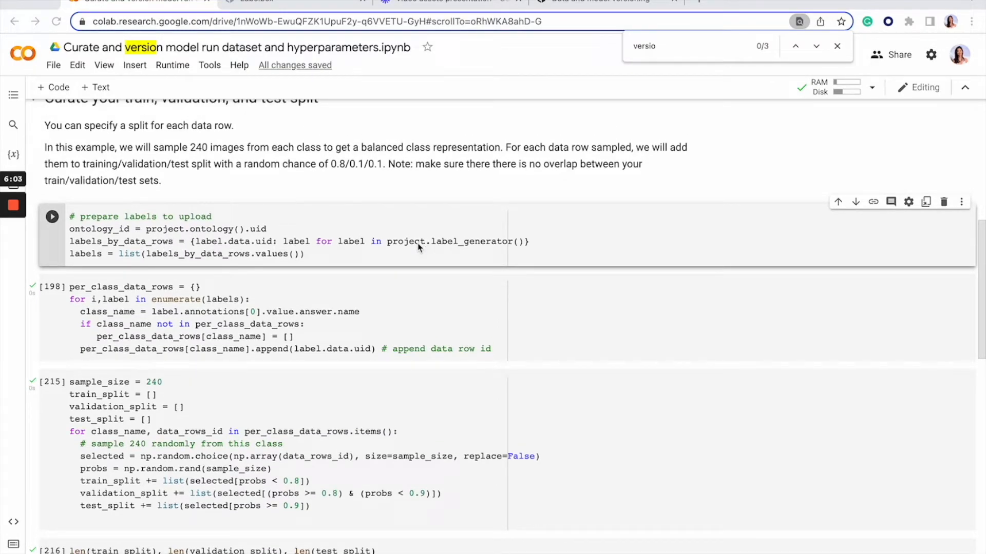
scroll(245, 280, "down", 2)
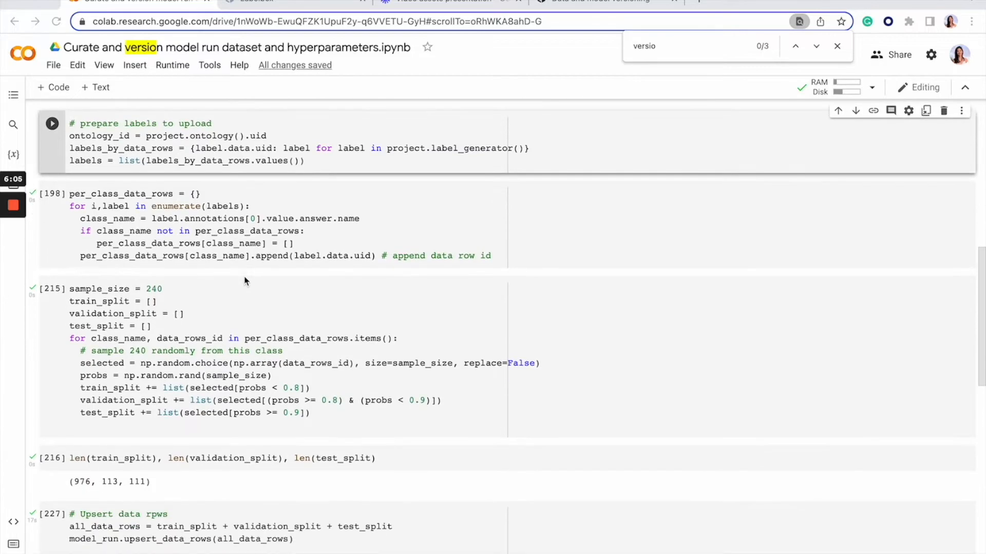
Examine the cells that group data rows by class, sample each class randomly and check the train, validation and test split sizes.
scroll(245, 310, "down", 1)
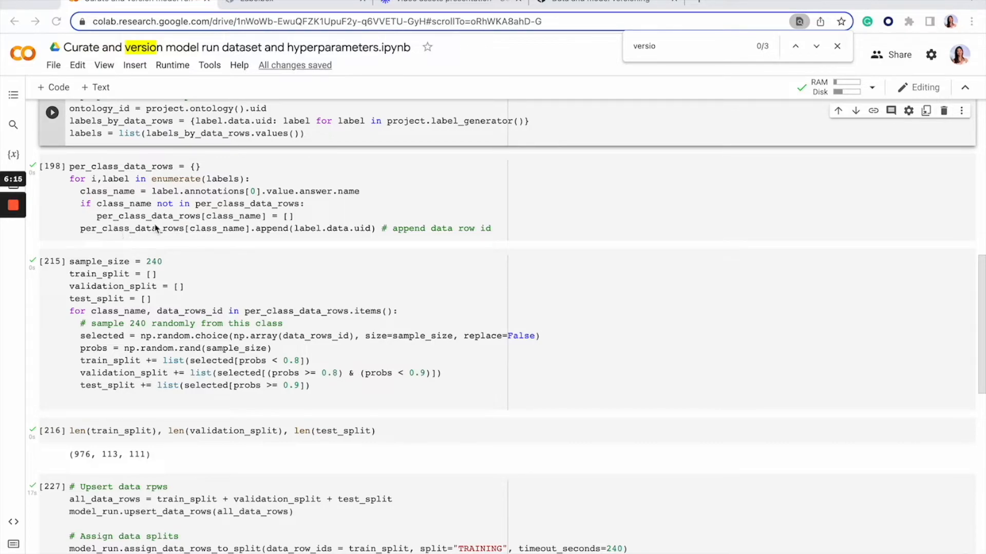
scroll(156, 230, "down", 1)
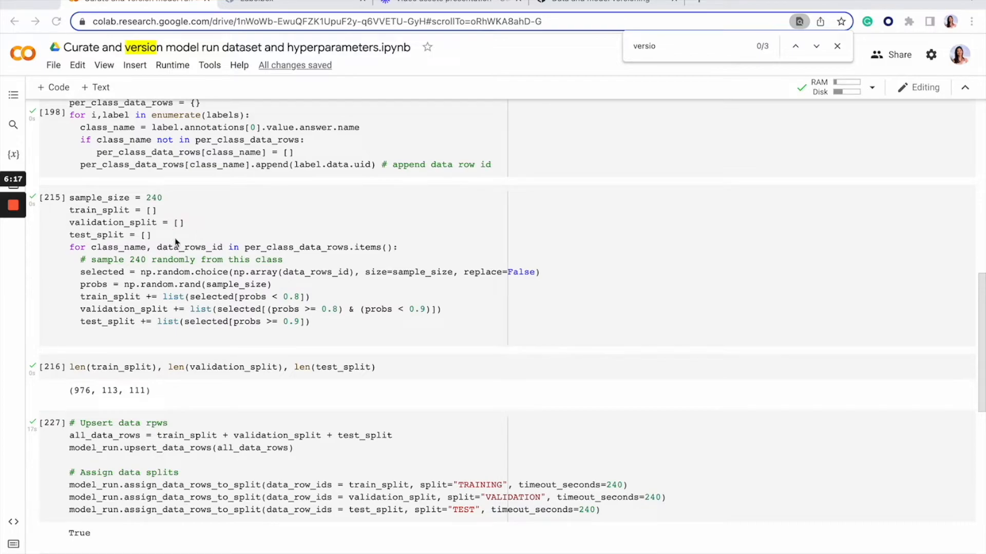
triple_click(174, 274)
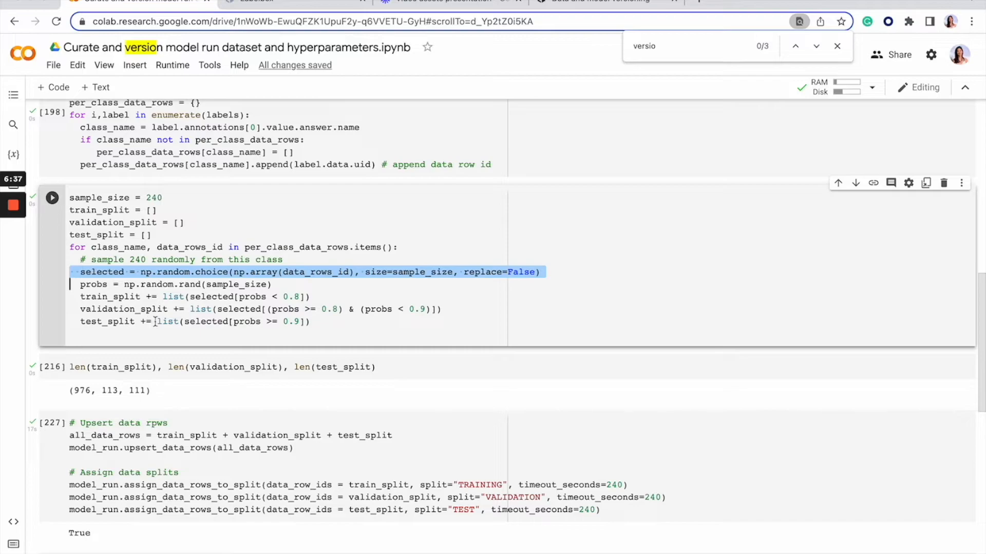
scroll(164, 320, "down", 1)
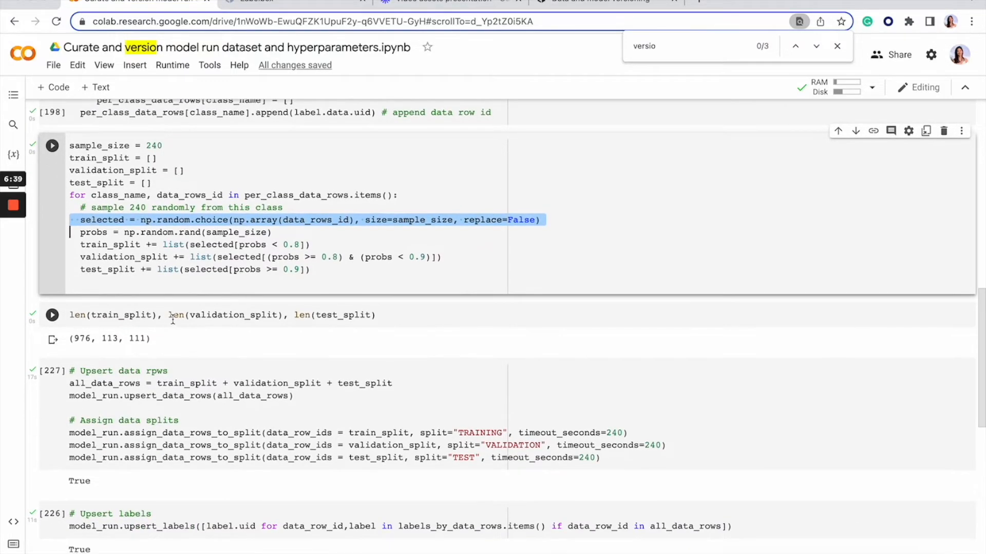
left_click(172, 318)
scroll(172, 321, "down", 1)
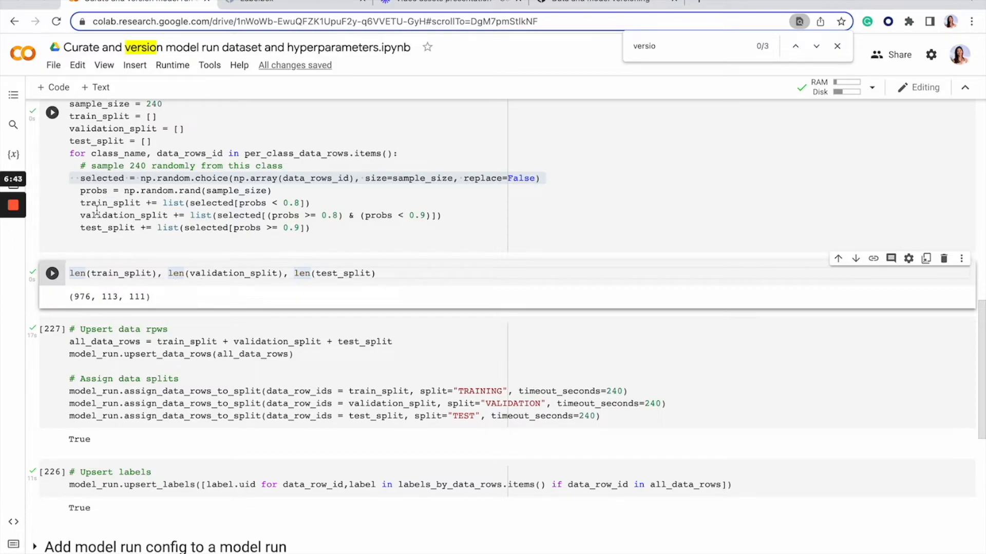
mouse_move(124, 274)
mouse_move(329, 274)
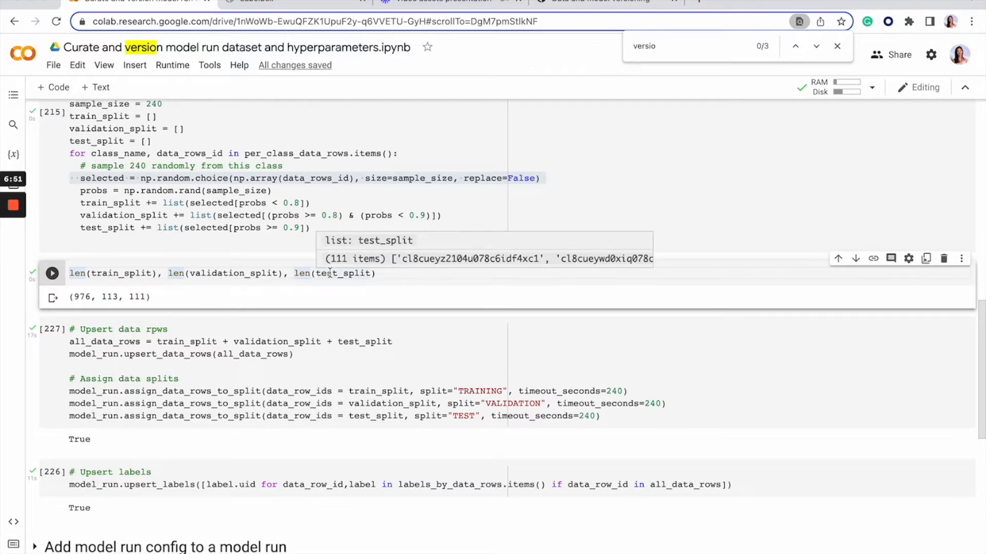
Examine the cells that upsert data rows, assign the TRAINING, VALIDATION and TEST splits, and upsert labels.
scroll(330, 308, "down", 2)
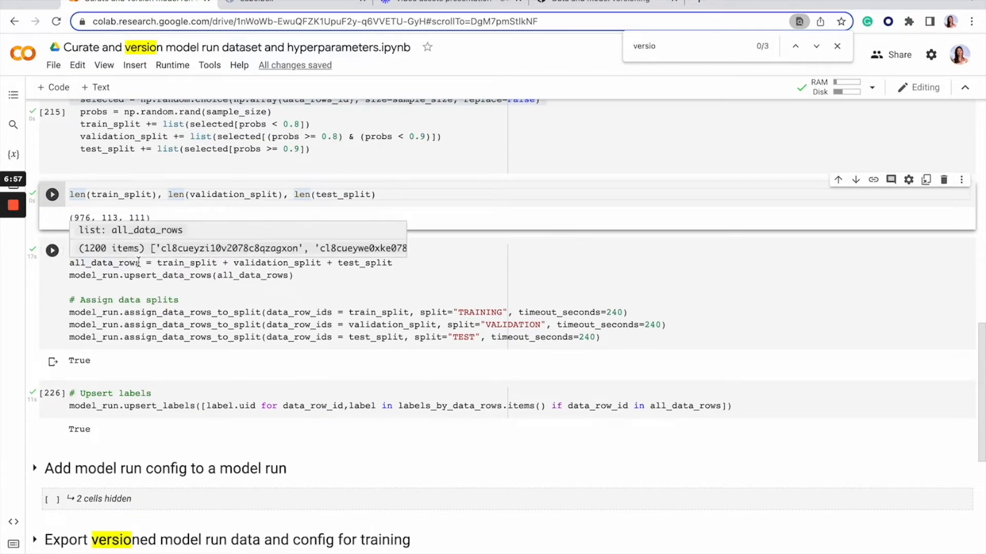
scroll(177, 302, "down", 1)
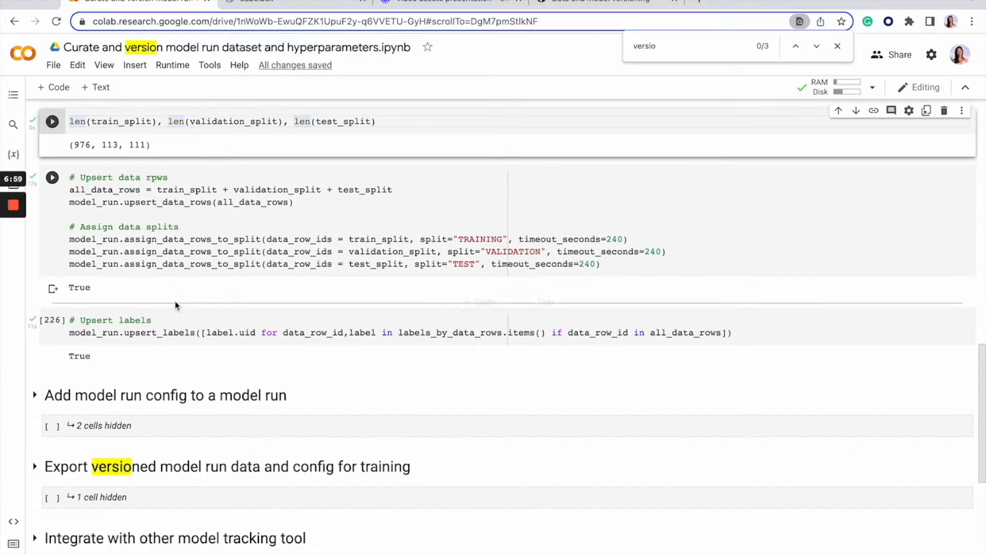
scroll(184, 244, "down", 1)
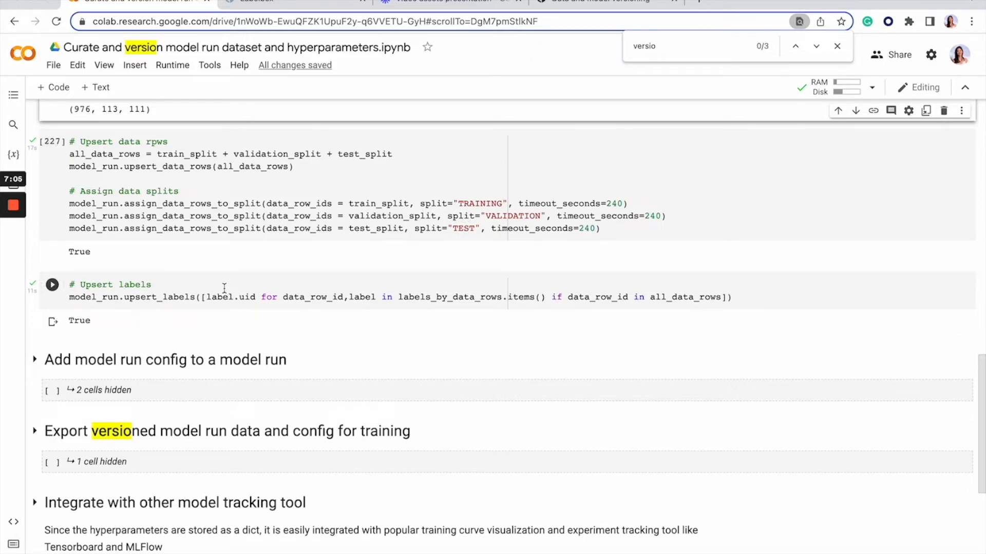
scroll(224, 288, "down", 1)
Expand the "Add model run config to a model run" section and read the example_config and update_config code.
scroll(127, 308, "down", 2)
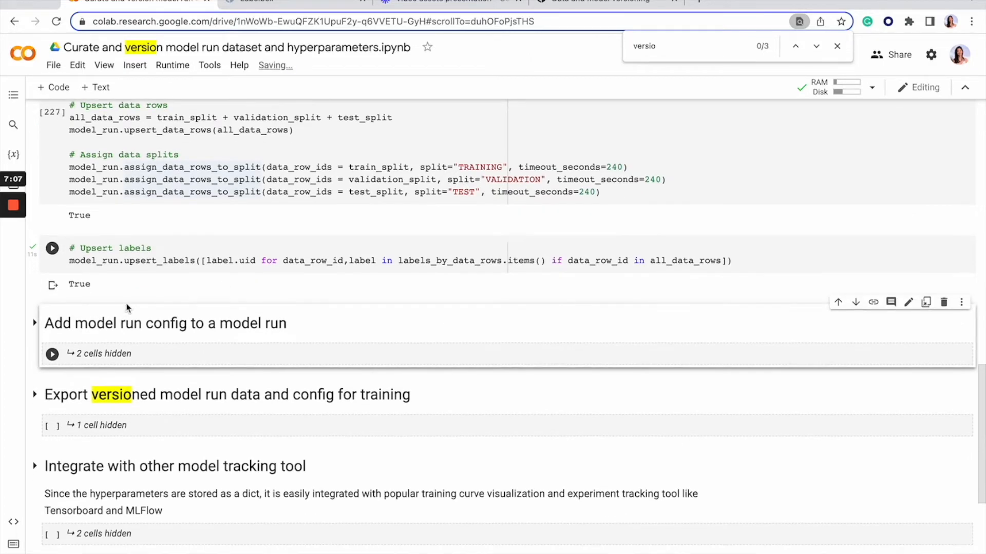
left_click(35, 251)
scroll(164, 348, "down", 1)
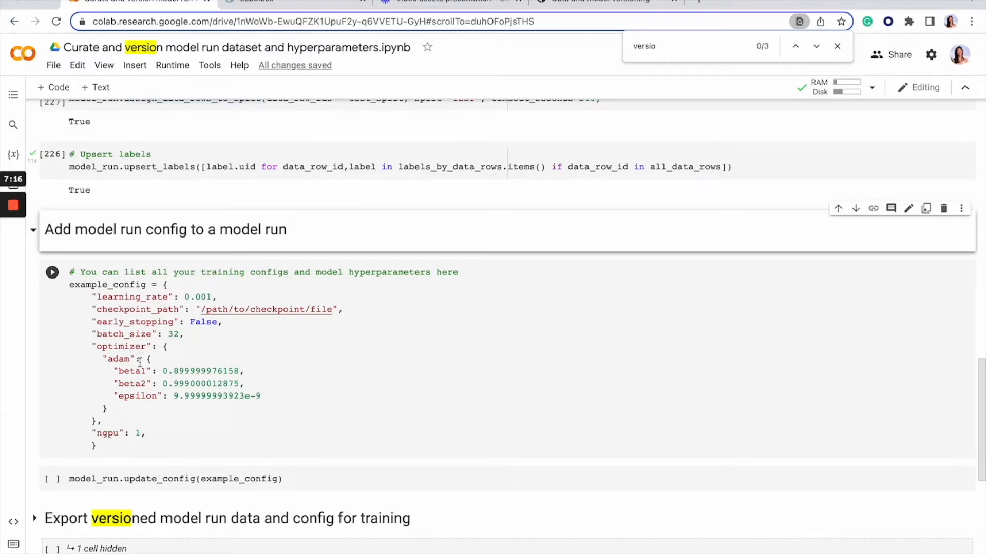
scroll(146, 436, "down", 1)
scroll(152, 453, "down", 2)
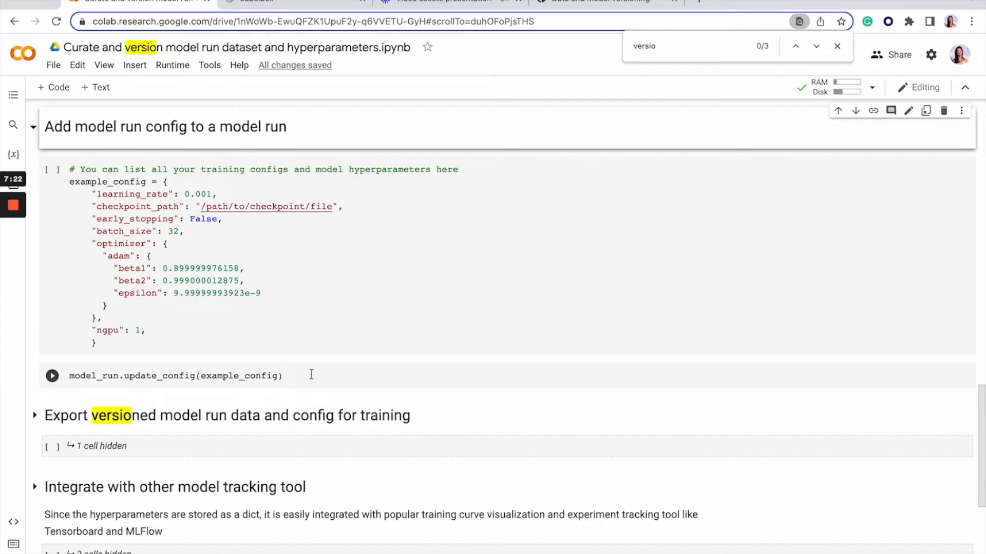
scroll(305, 370, "down", 3)
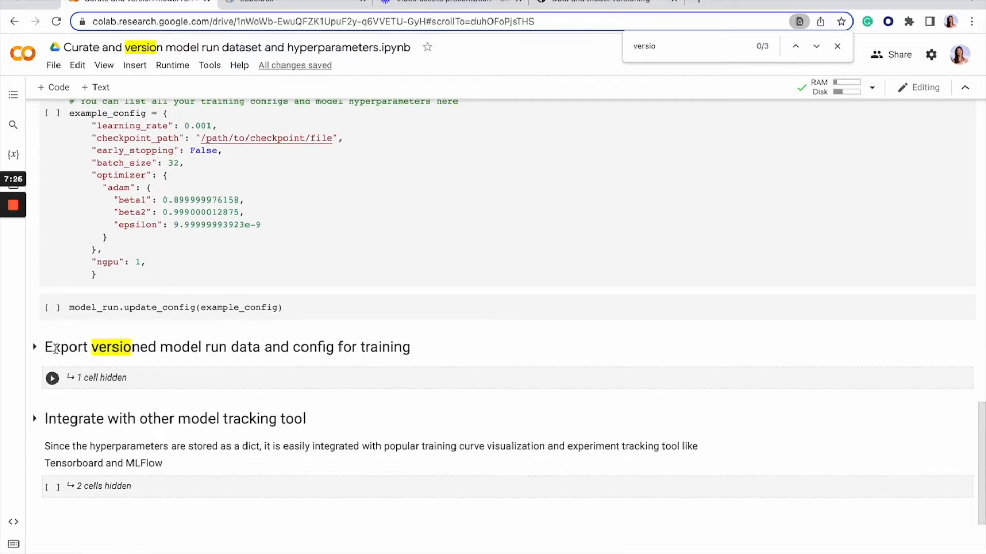
Expand the "Export versioned model run data and config for training" section and read the label export and config retrieval code.
left_click(34, 349)
left_click(35, 350)
scroll(189, 462, "down", 3)
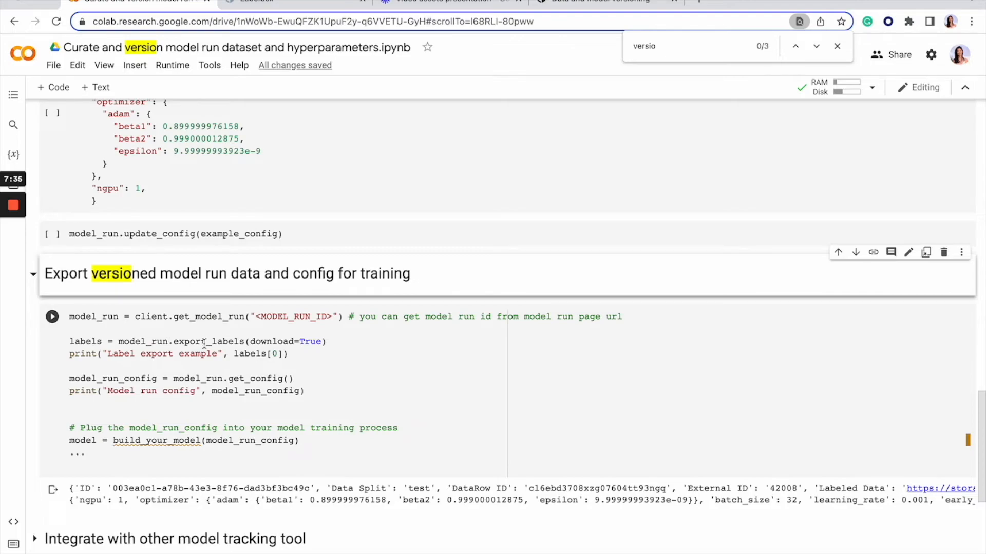
mouse_move(204, 344)
scroll(141, 378, "down", 1)
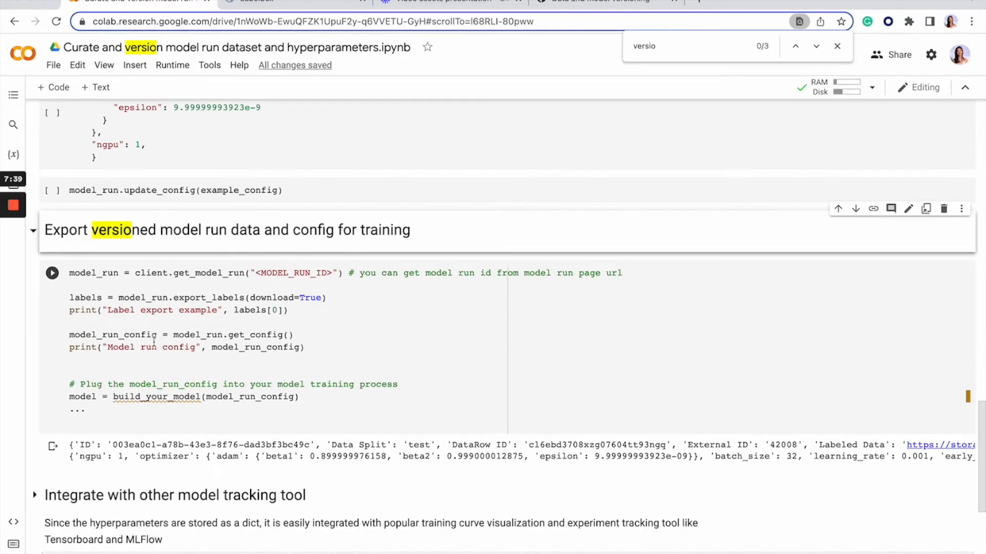
mouse_move(151, 397)
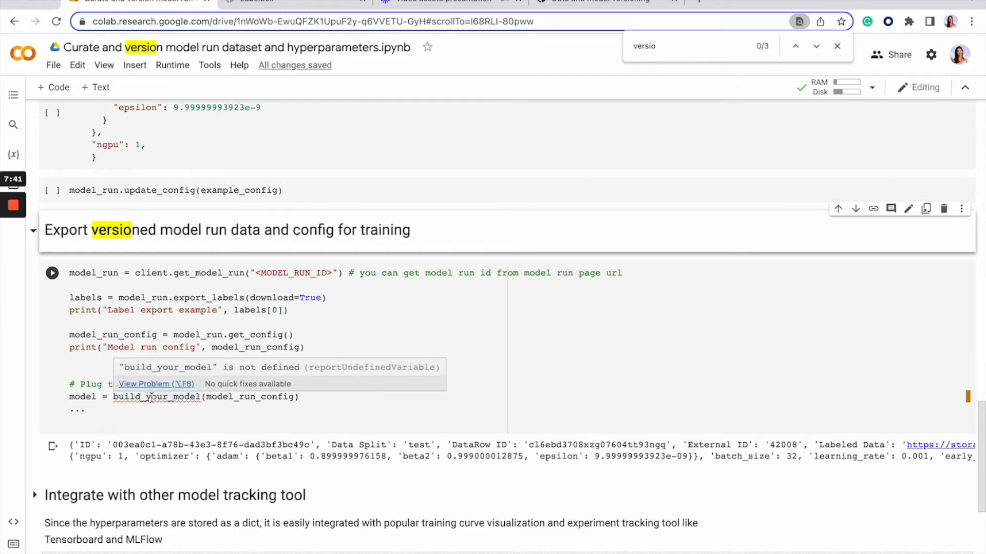
scroll(150, 402, "down", 2)
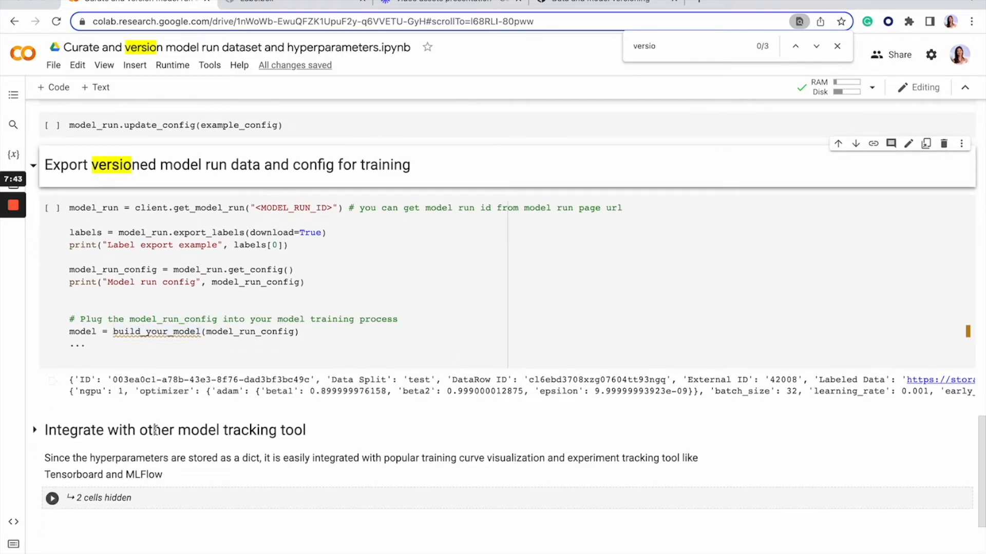
Expand the "Integrate with other model tracking tool" section and read the Tensorboard hyperparameter logging example.
scroll(49, 376, "down", 1)
left_click(36, 382)
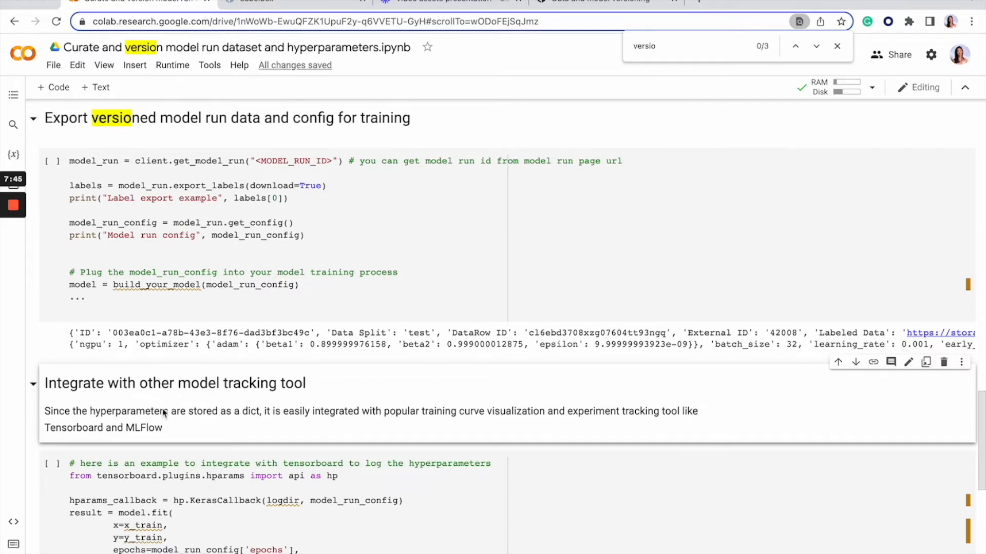
scroll(163, 413, "down", 1)
scroll(170, 459, "down", 1)
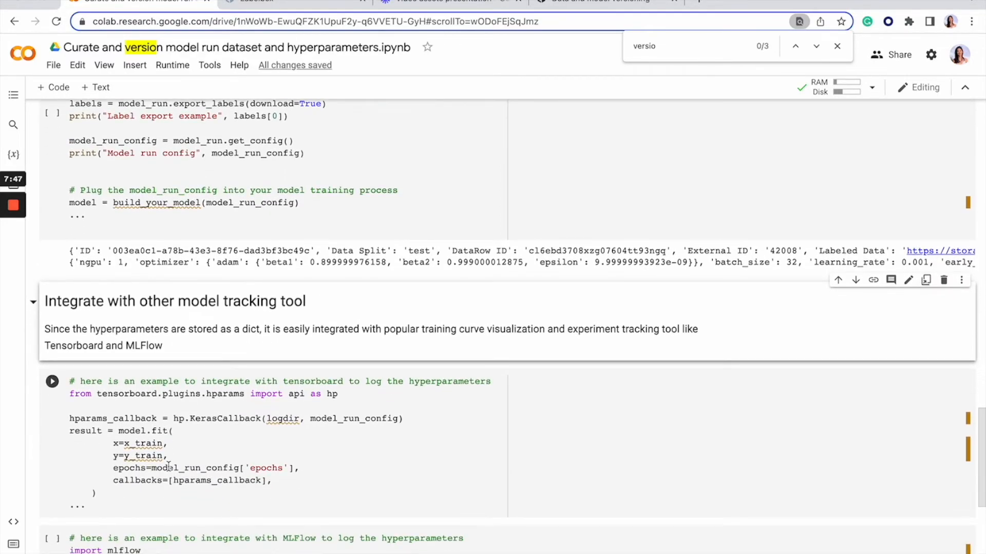
Read the MLFlow example cell that logs the hyperparameters from model_run_config, below the Tensorboard example.
scroll(216, 453, "down", 2)
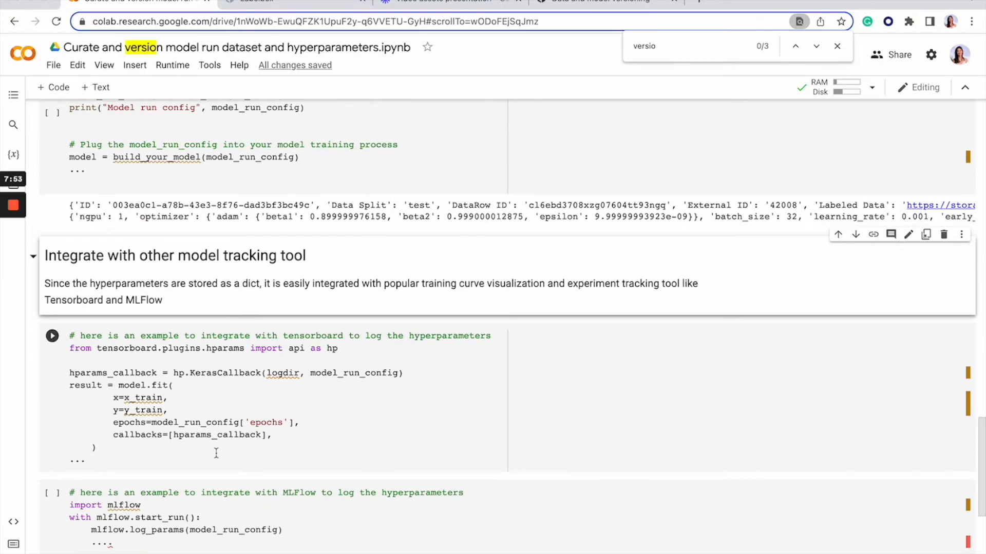
scroll(218, 451, "down", 1)
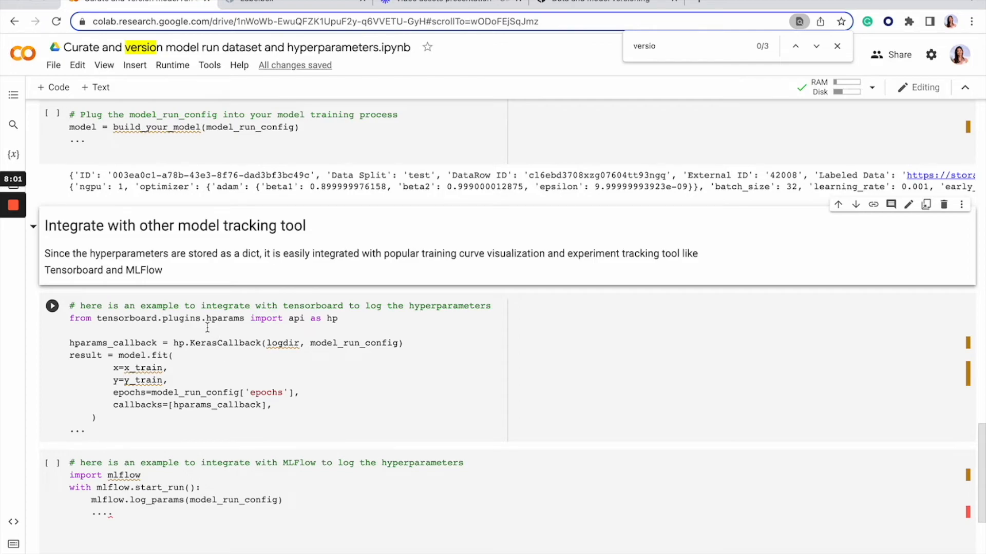
scroll(170, 375, "down", 1)
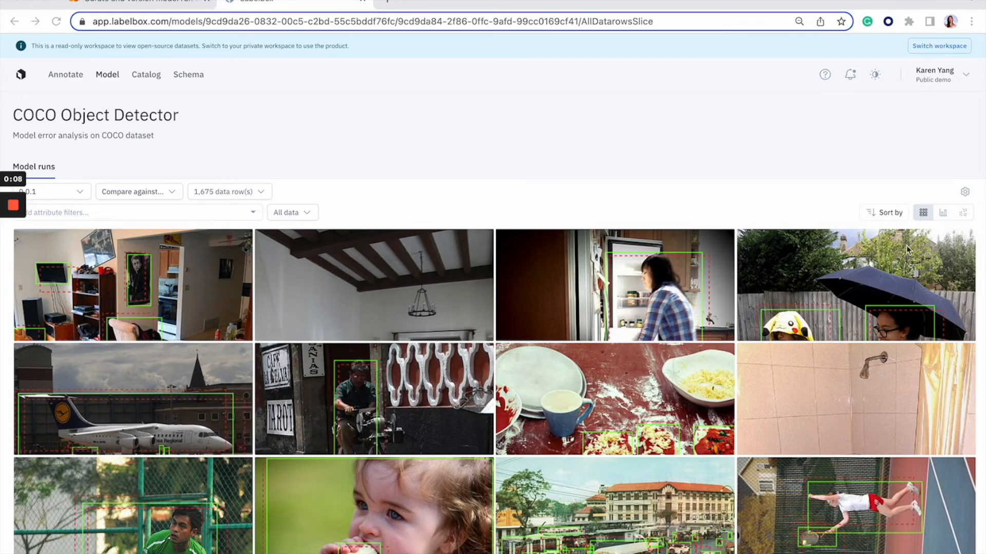
Compare COCO Object Detector model run 0.0.1 against 0.0.0 in the metrics view, reviewing the overview, confusion matrix and per-feature IoU 50.
left_click(944, 216)
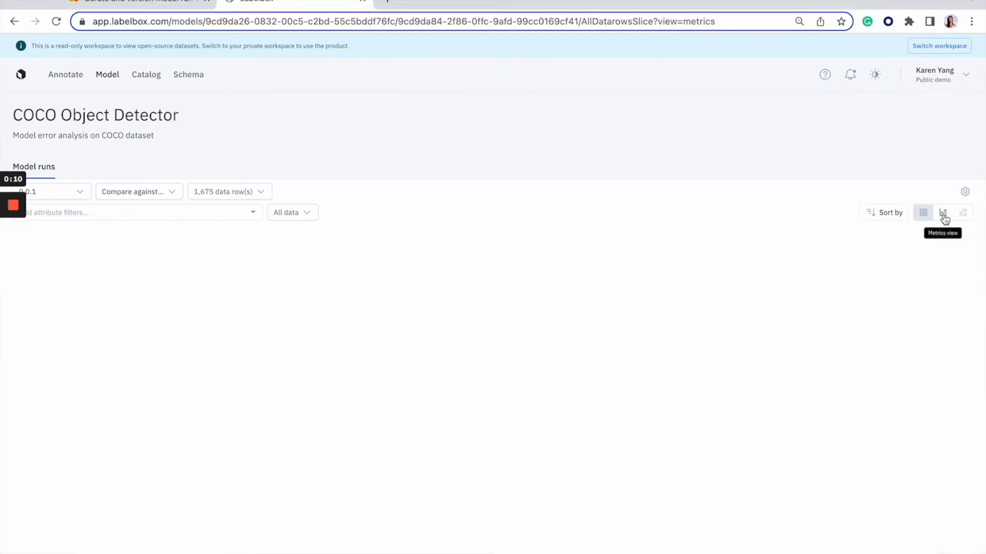
left_click(173, 194)
left_click(149, 219)
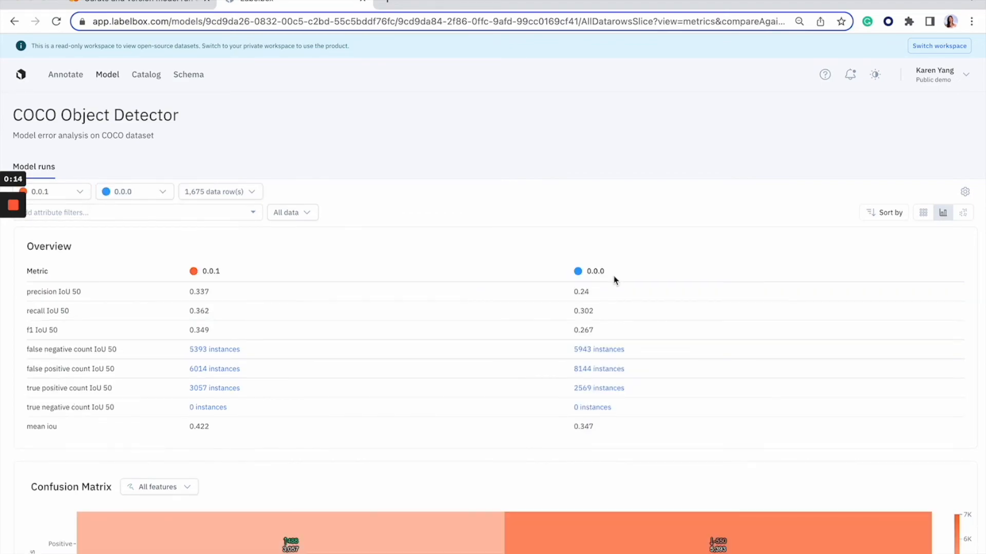
scroll(701, 505, "down", 3)
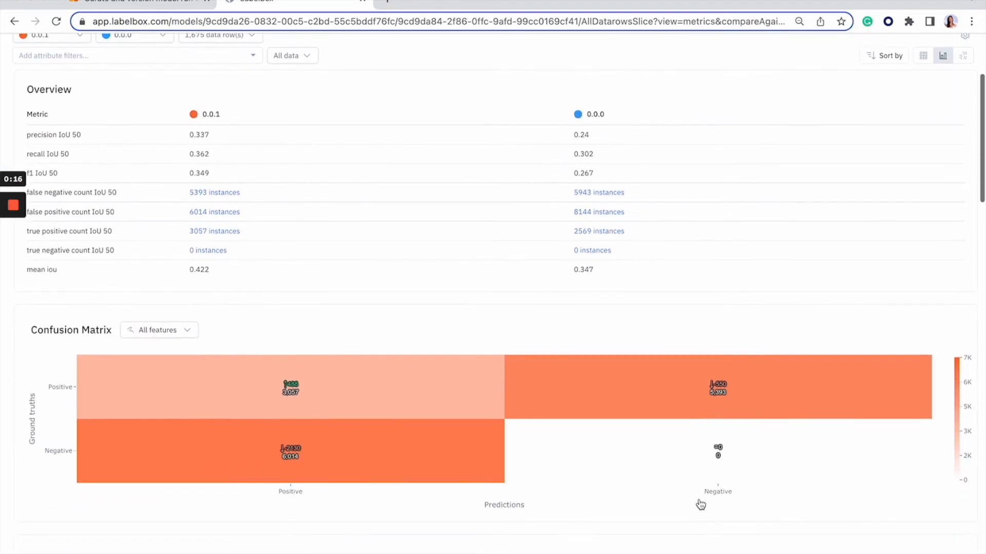
scroll(367, 413, "down", 3)
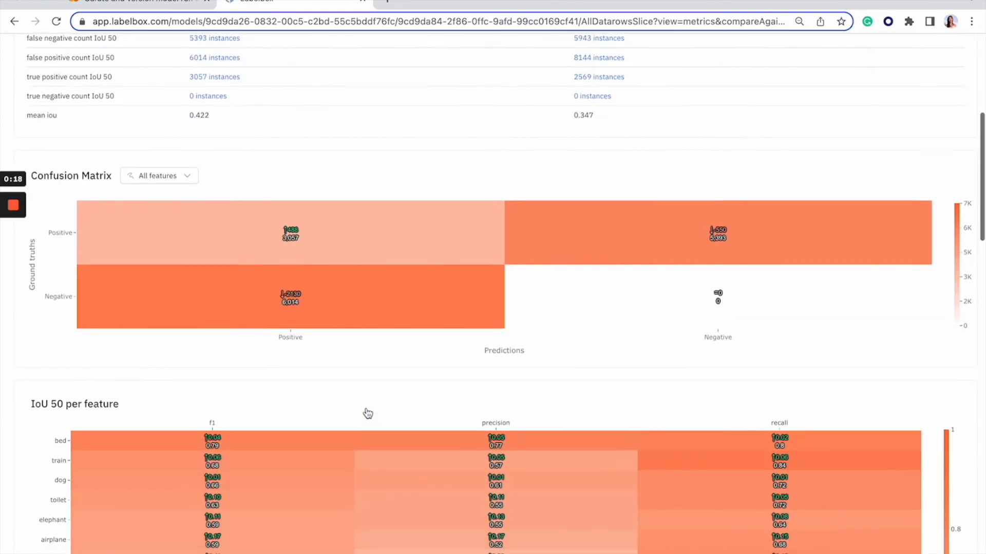
scroll(368, 413, "down", 5)
scroll(368, 412, "up", 11)
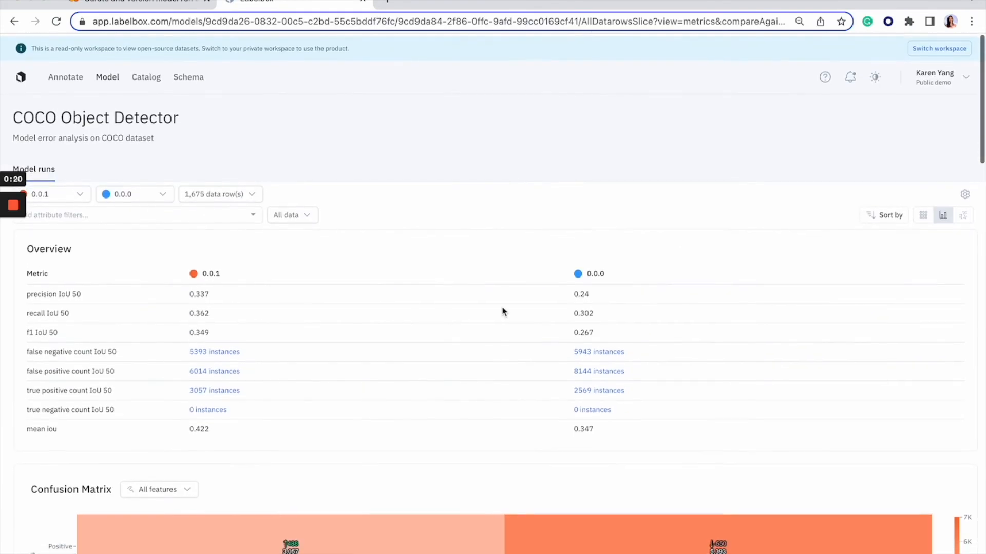
Return to the image grid view and open the side-by-side config comparison of model runs 0.0.1 and 0.0.0.
left_click(924, 215)
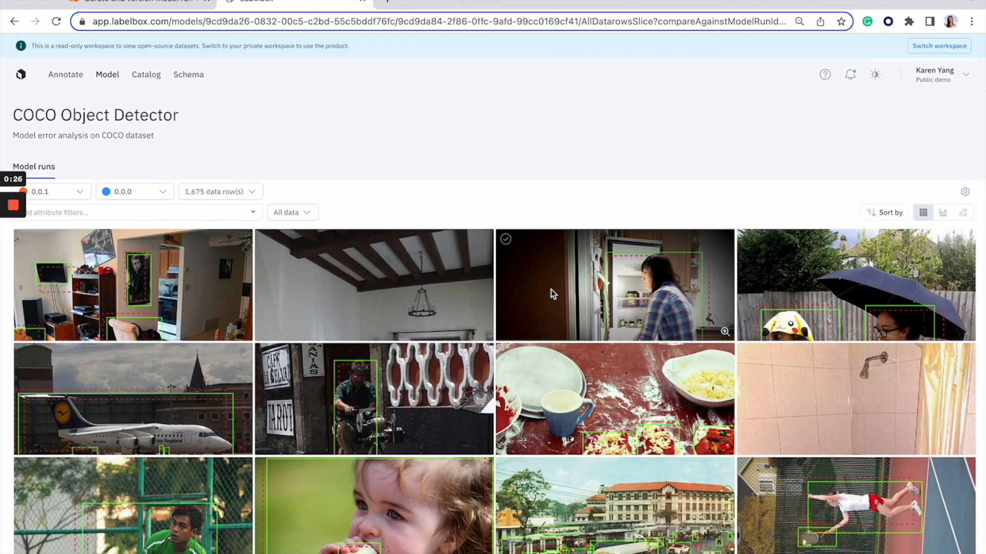
left_click(965, 193)
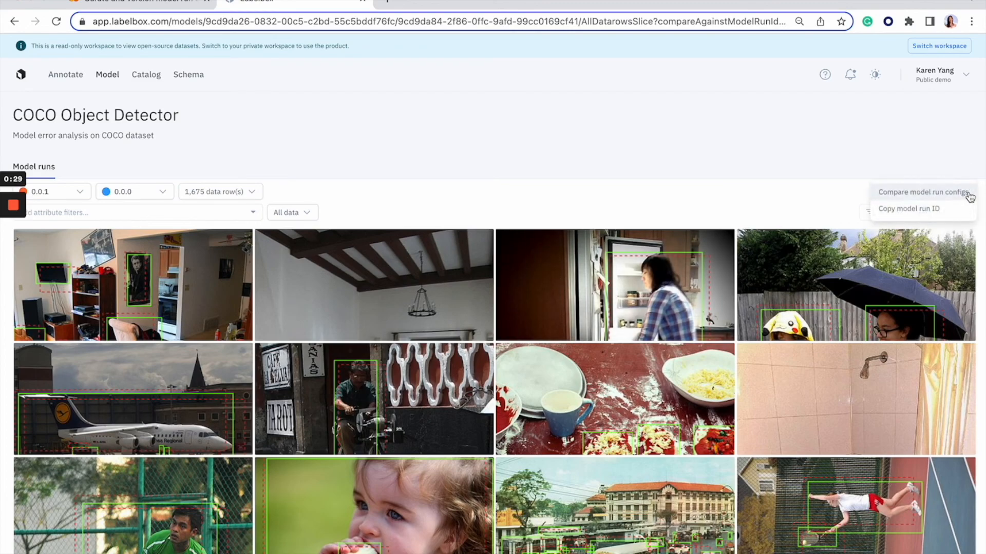
left_click(898, 193)
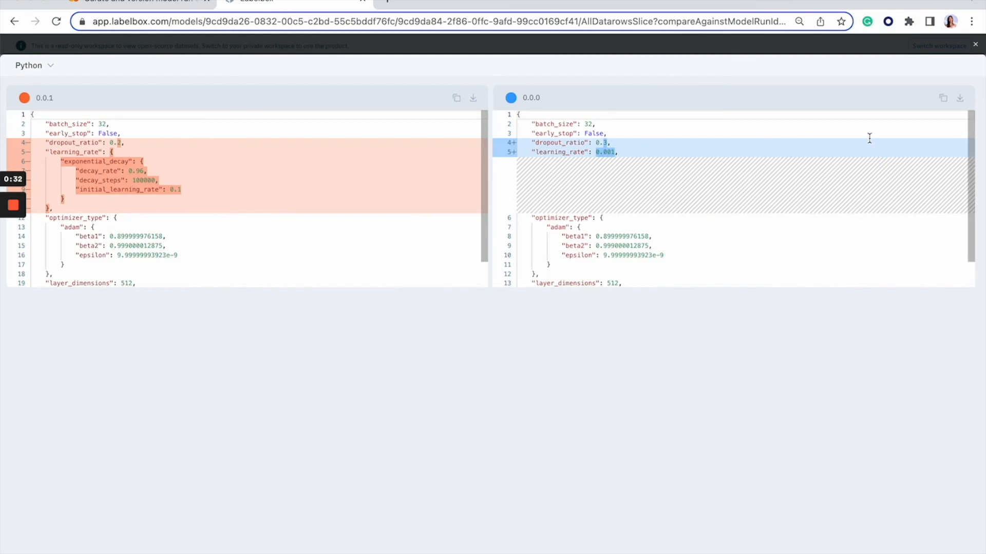